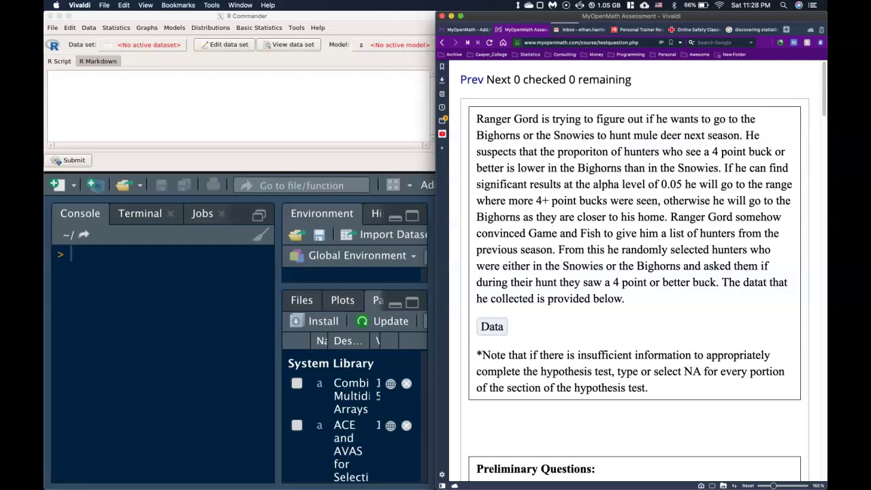
Step: Show the question's mountain range and 4+ Point Buck Seen data table, copy all of it, and hide the table again
left_click(66, 474)
scroll(471, 197, "down", 5)
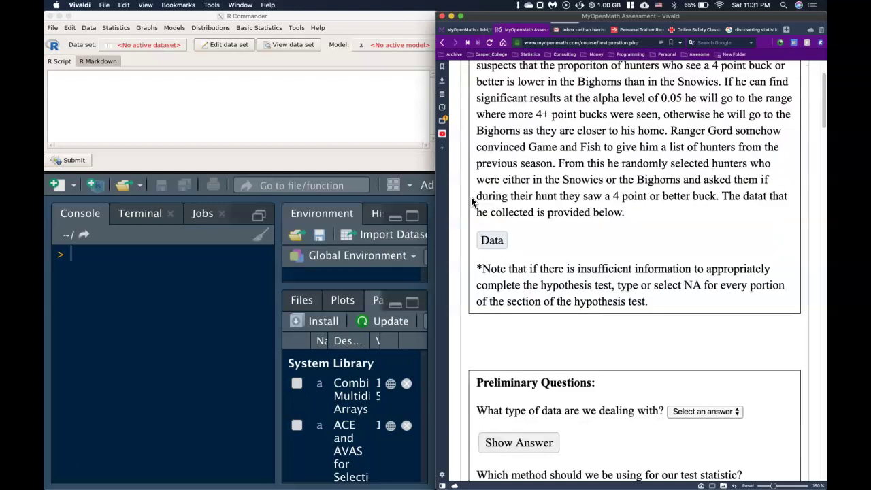
scroll(477, 183, "down", 1)
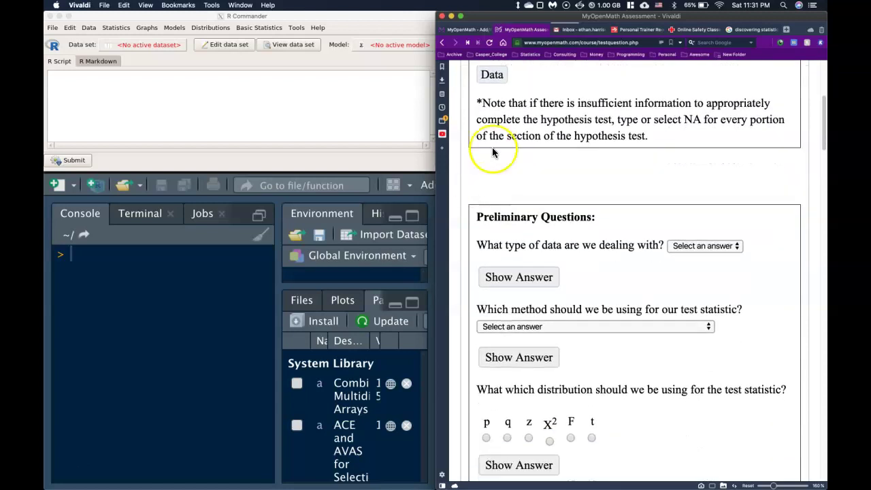
left_click(492, 75)
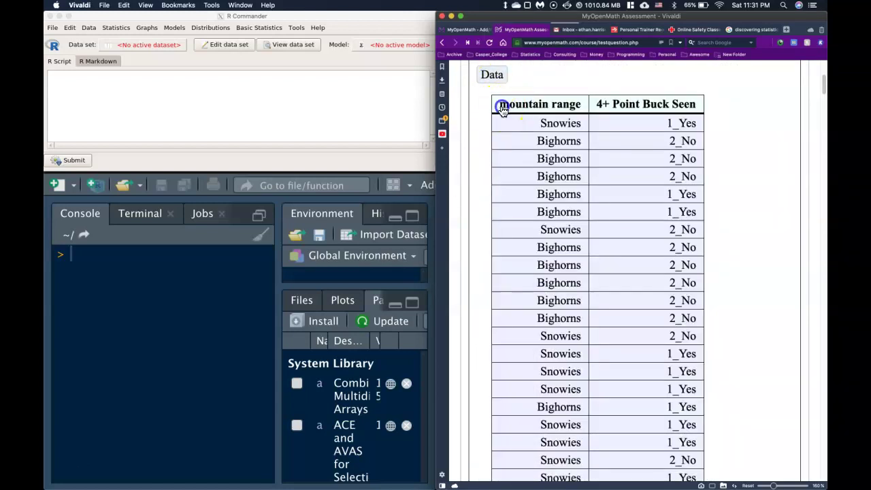
left_click_drag(502, 109, 719, 131)
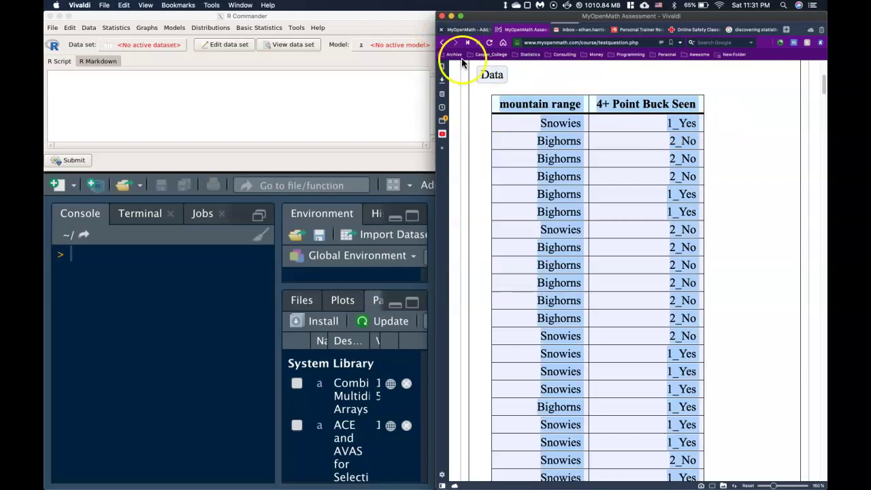
left_click(492, 76)
Step: In R Commander, import the copied table from the clipboard as Dataset with tab field separators, and widen the RStudio console pane
left_click(88, 27)
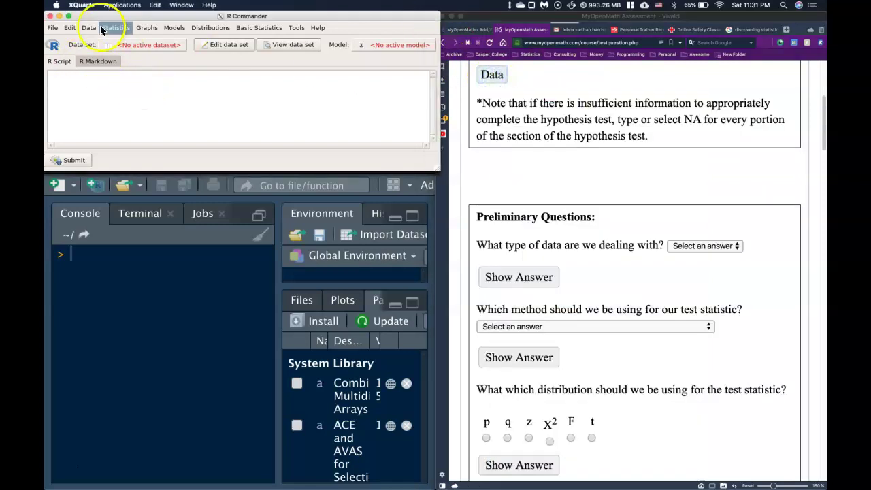
left_click(89, 28)
mouse_move(112, 74)
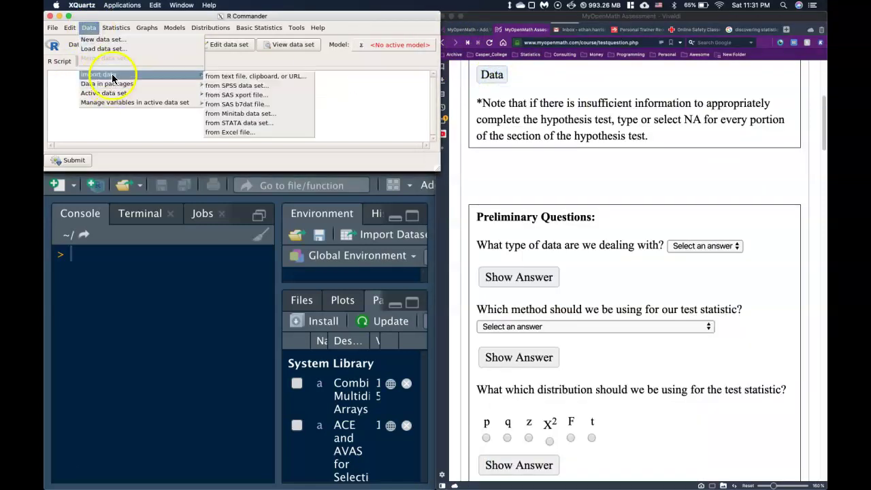
left_click(225, 73)
left_click(89, 103)
left_click(126, 140)
left_click(194, 195)
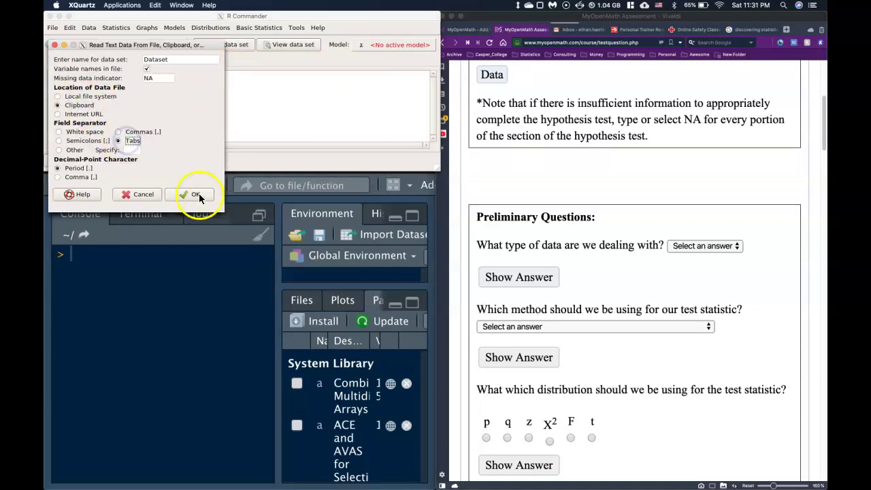
left_click_drag(279, 272, 331, 275)
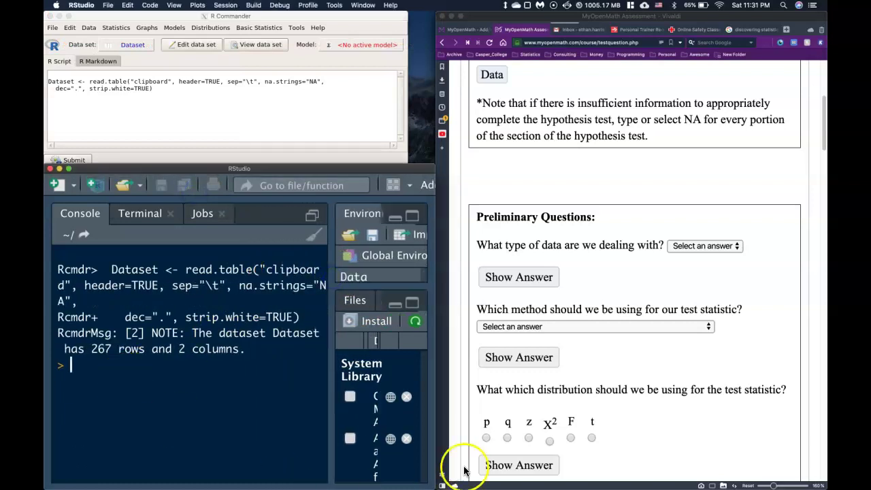
Step: Check the values in the question's data table, hide it again, and answer the data type question with Categorical
scroll(629, 281, "down", 1)
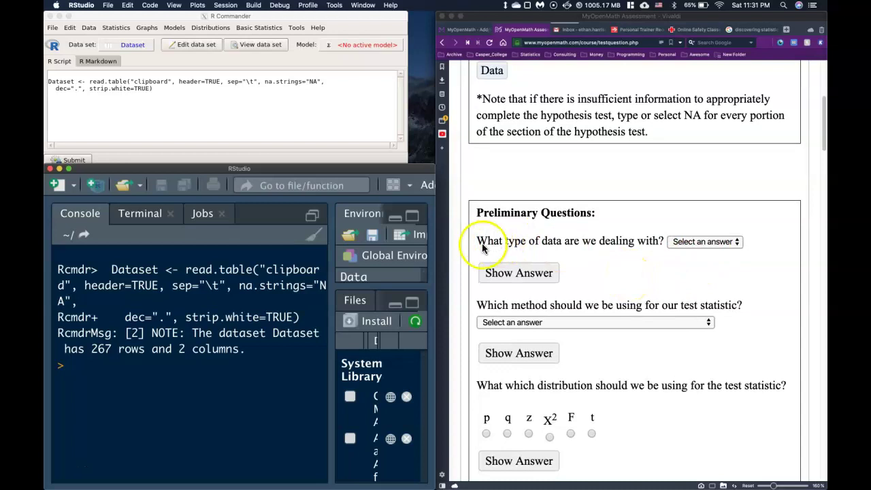
left_click(497, 75)
left_click(497, 74)
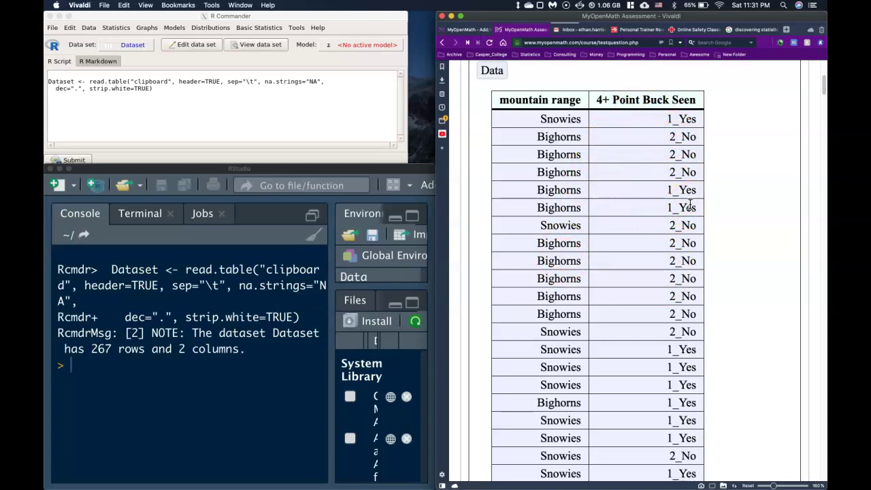
left_click(492, 70)
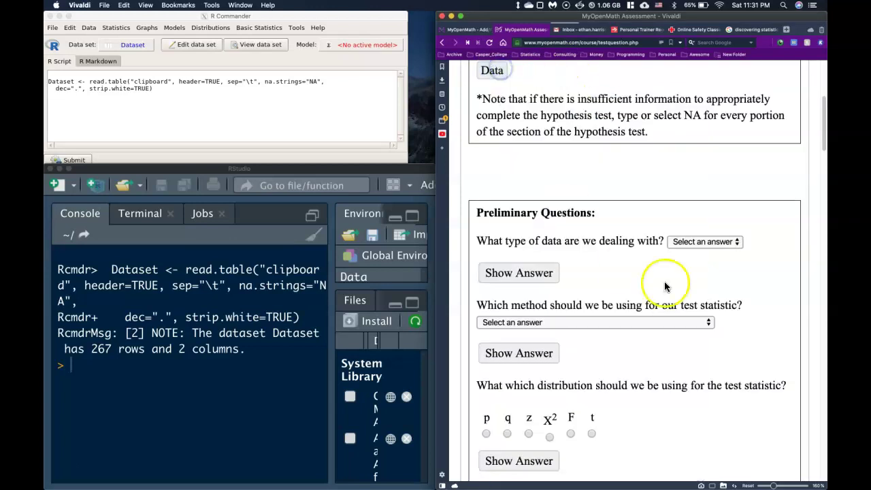
left_click(701, 242)
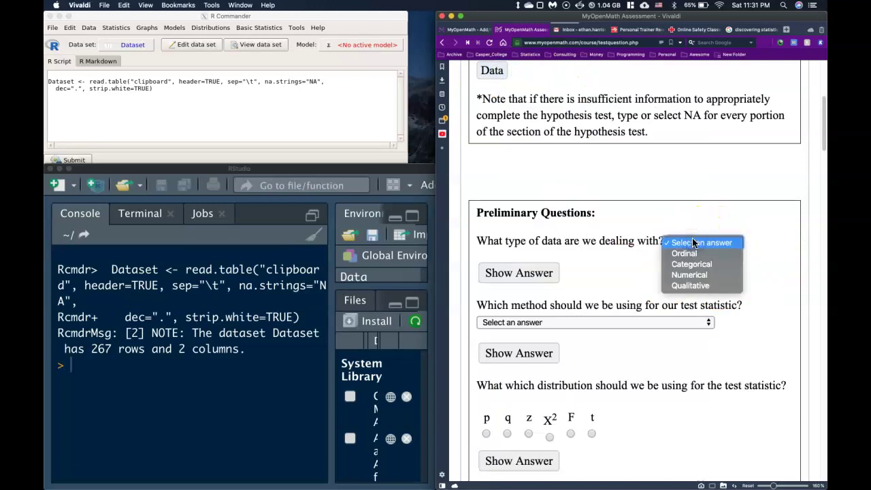
left_click(699, 265)
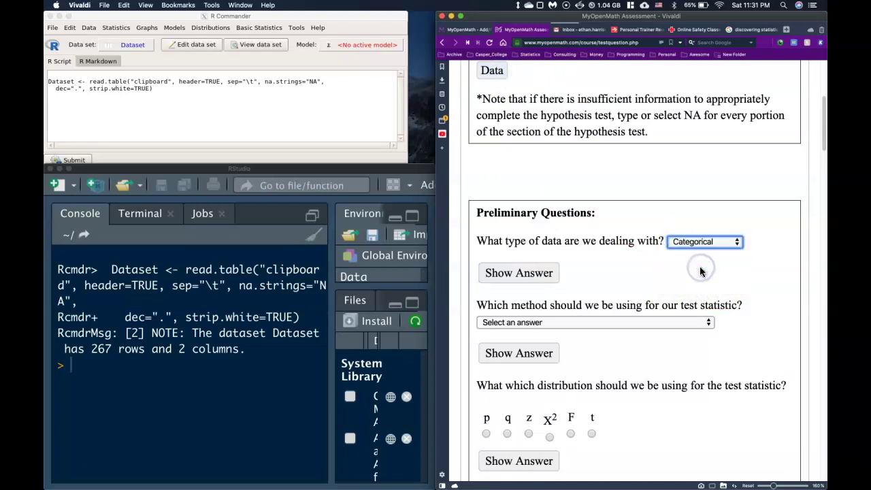
Step: Answer the test statistic method question with "2 sample test for a difference in proportions"
left_click(647, 322)
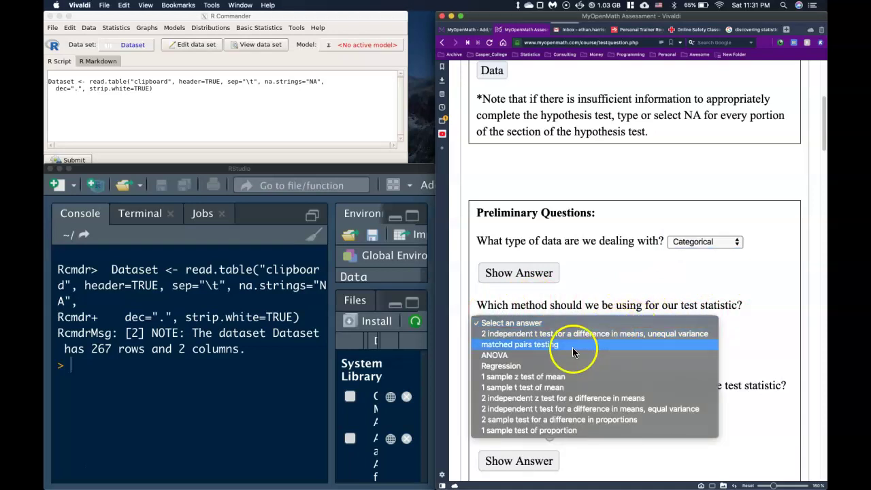
left_click(562, 368)
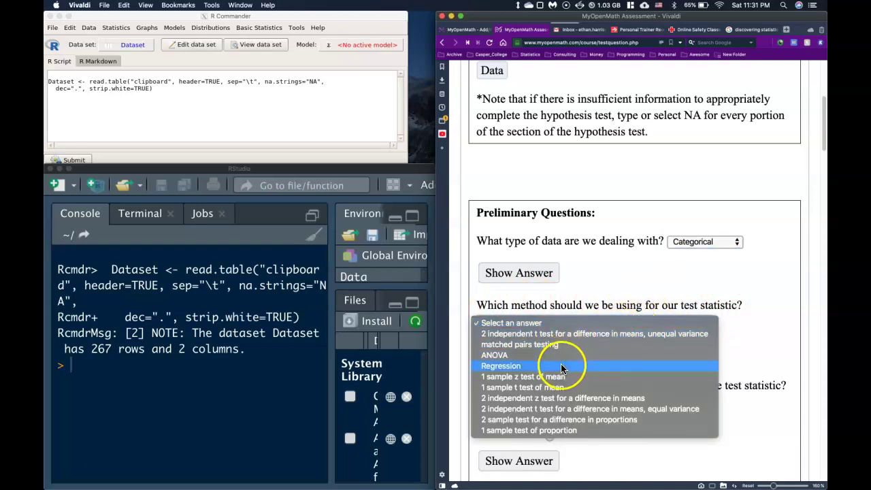
left_click(584, 421)
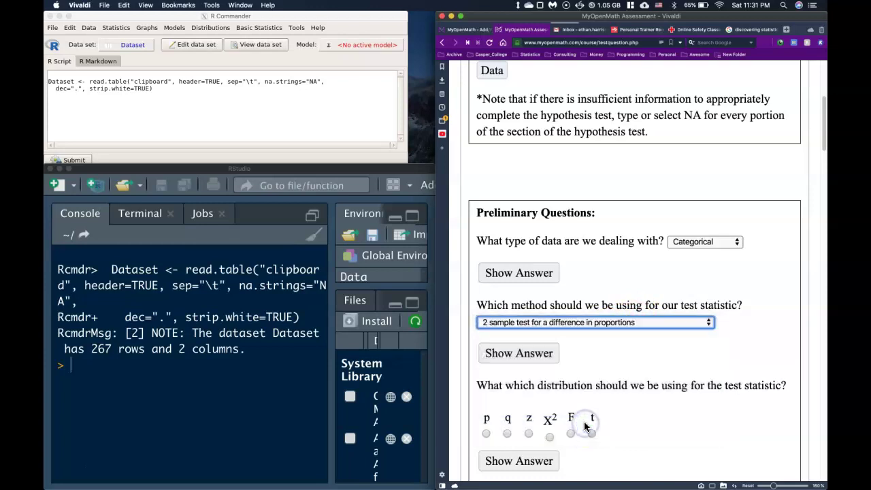
Step: Choose X² as the distribution for the test statistic
scroll(618, 443, "down", 1)
scroll(618, 443, "down", 3)
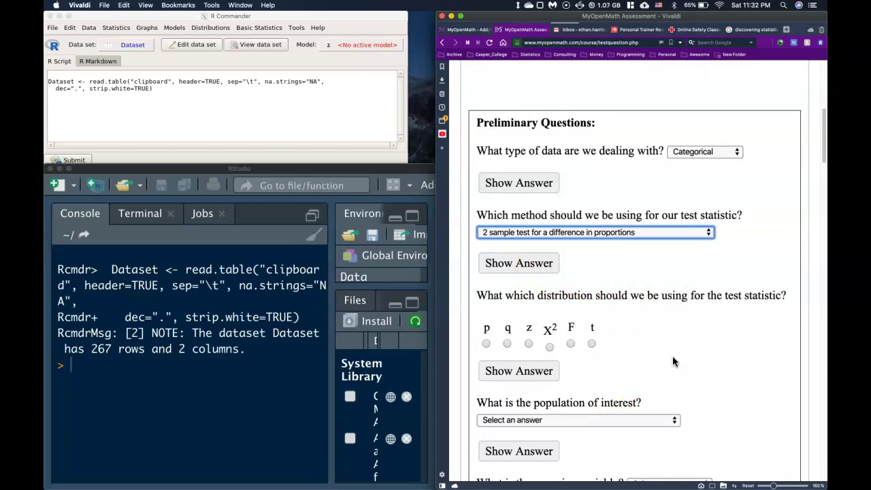
left_click(550, 347)
left_click(674, 377)
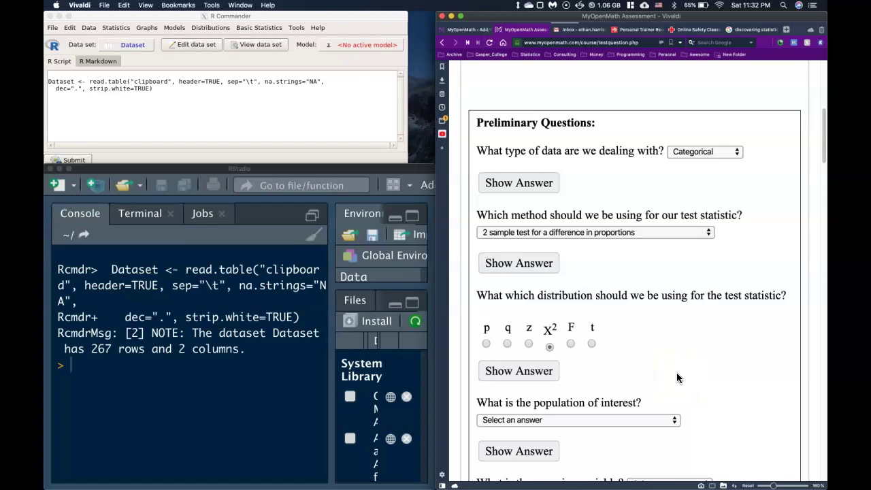
left_click_drag(616, 373, 637, 370)
Step: Set the population of interest to "hunters in Wyoming who went to Bighorns or Snowies"
scroll(637, 370, "down", 3)
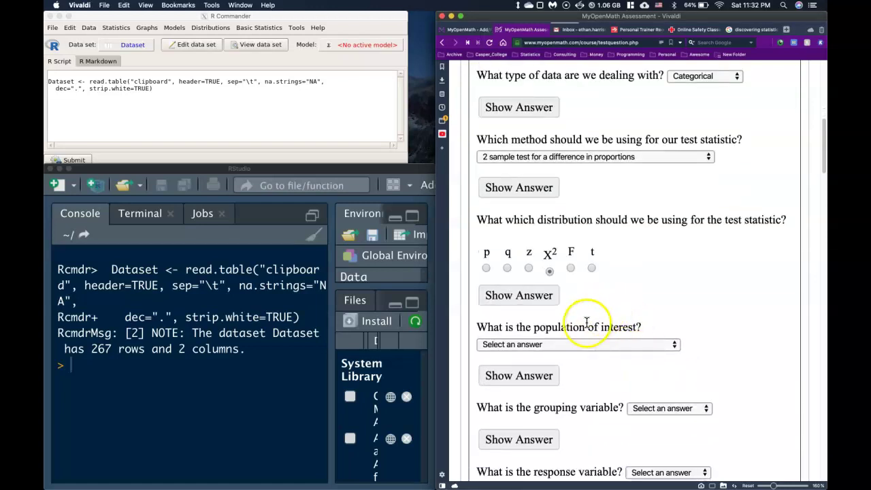
left_click(575, 343)
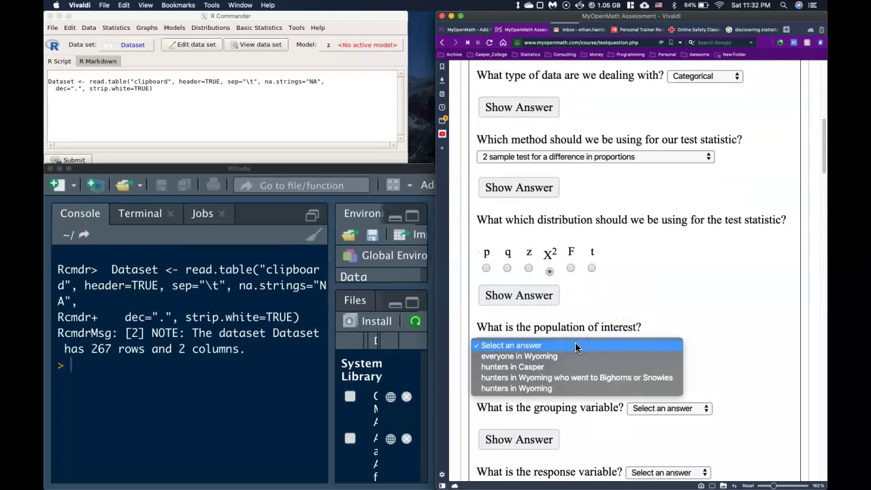
left_click_drag(566, 358, 559, 379)
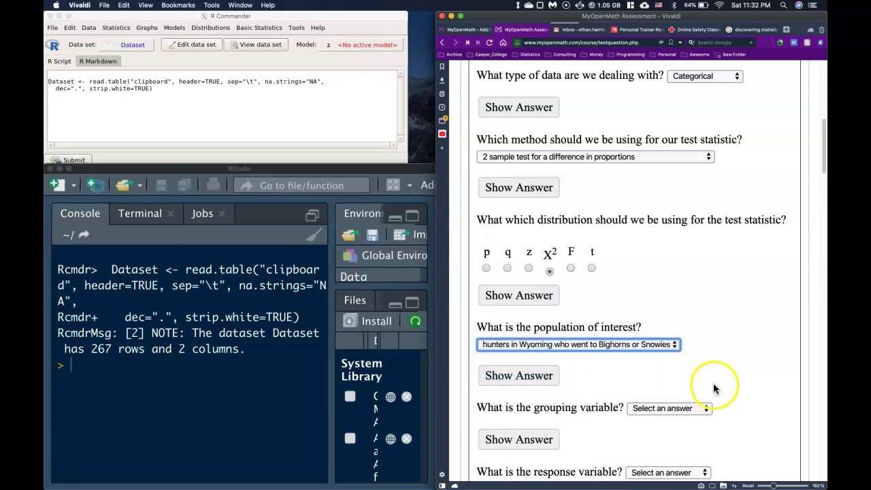
Step: Set the grouping variable to "mountain range" and the response variable to "4+ Point Buck Seen"
scroll(572, 405, "down", 2)
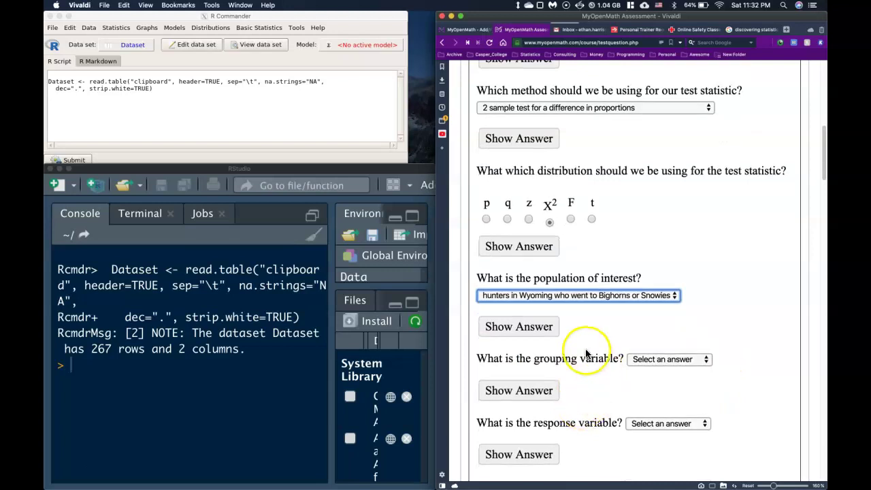
left_click(666, 360)
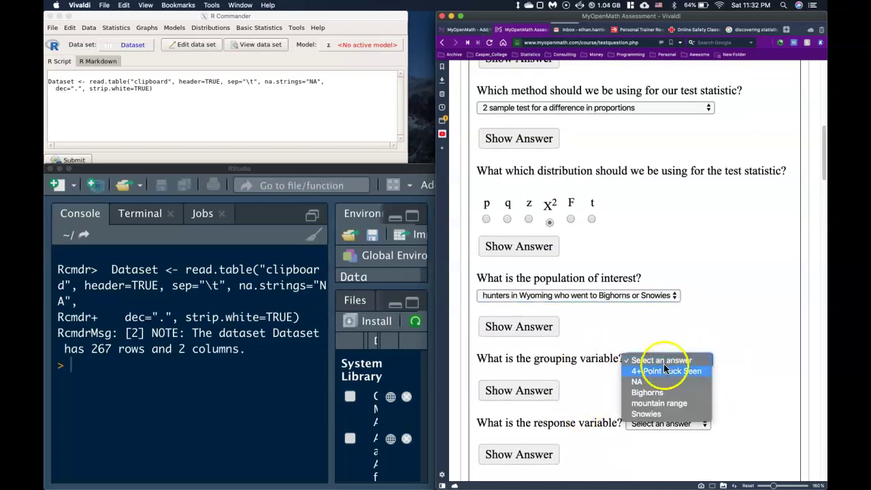
left_click(661, 403)
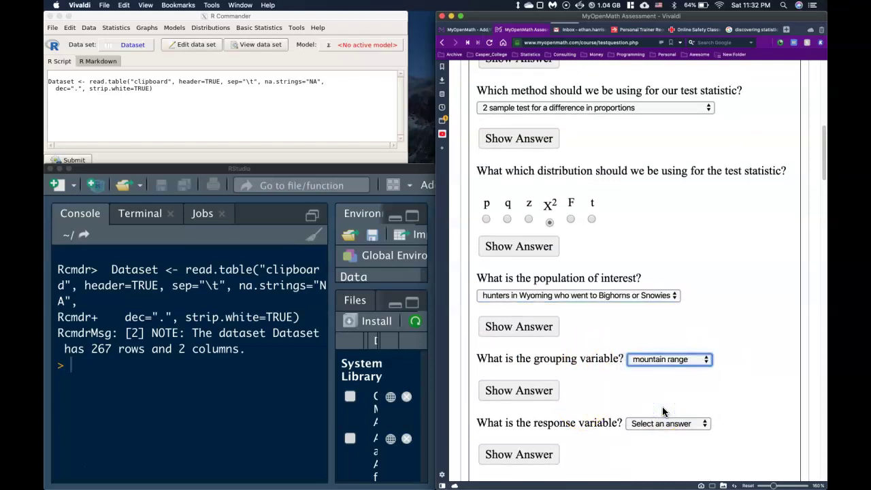
scroll(662, 407, "down", 4)
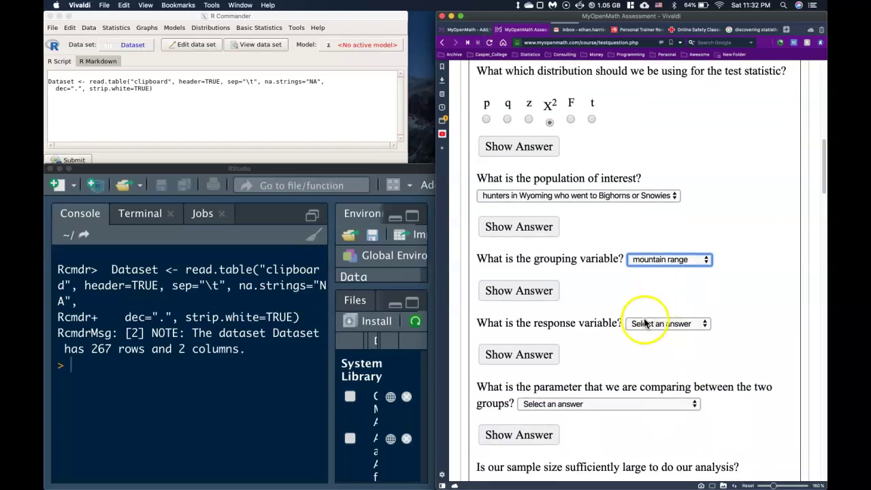
left_click(645, 324)
left_click(650, 347)
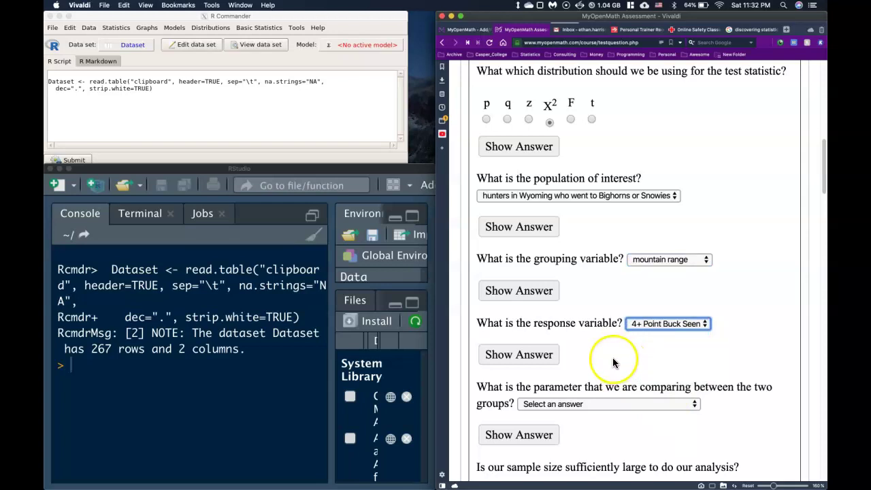
Step: Set the parameter compared between the two groups to "true proportion who saw a 4+ point buck"
scroll(612, 357, "down", 2)
left_click(574, 345)
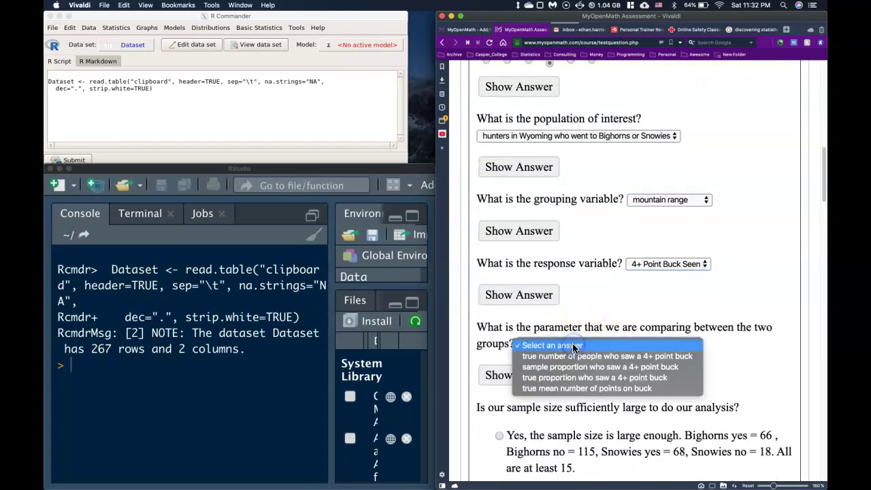
left_click(599, 377)
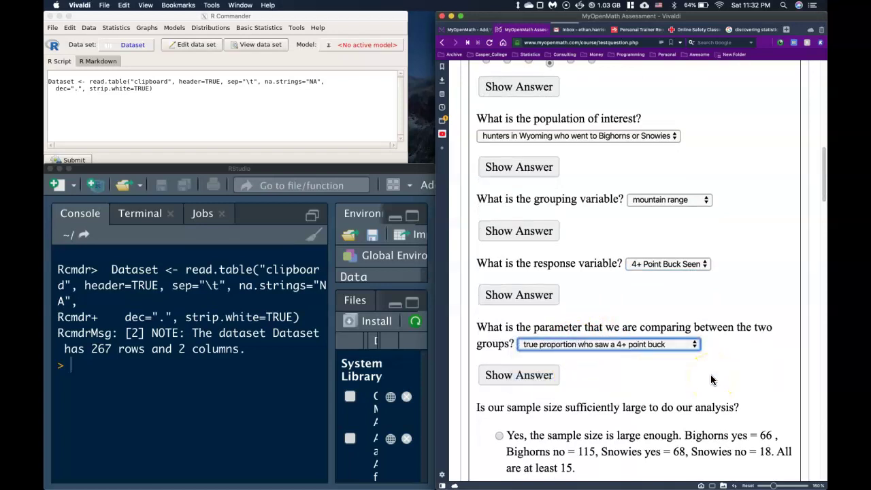
Step: Start a two-sample proportions test in R Commander with mountain.range as the groups and X4..Point.Buck.Seen as the response variable
scroll(651, 395, "down", 3)
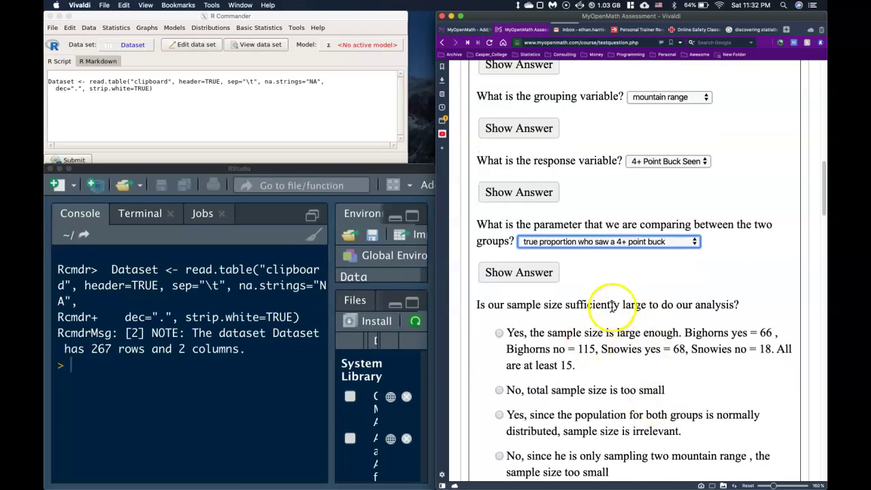
scroll(667, 417, "down", 2)
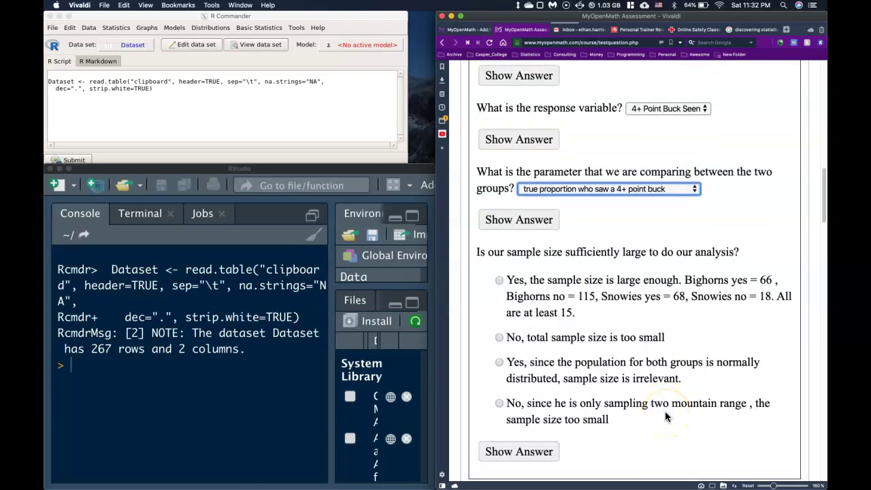
left_click(228, 417)
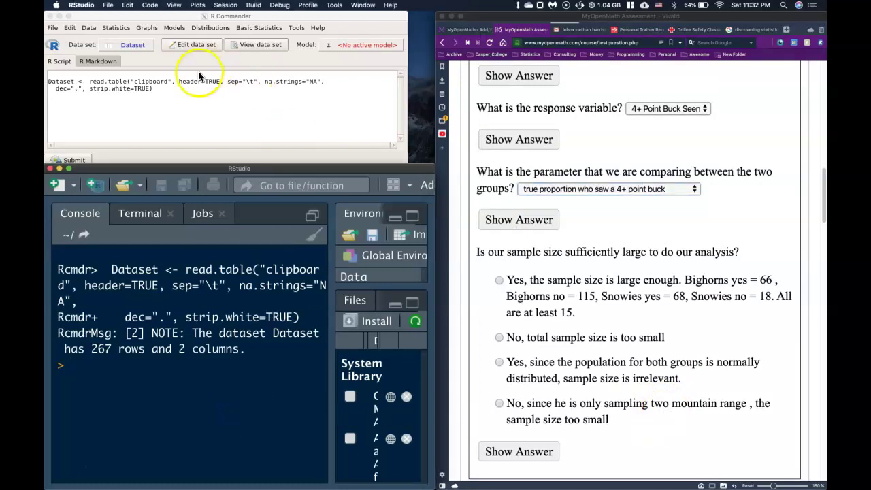
left_click(117, 29)
left_click(116, 29)
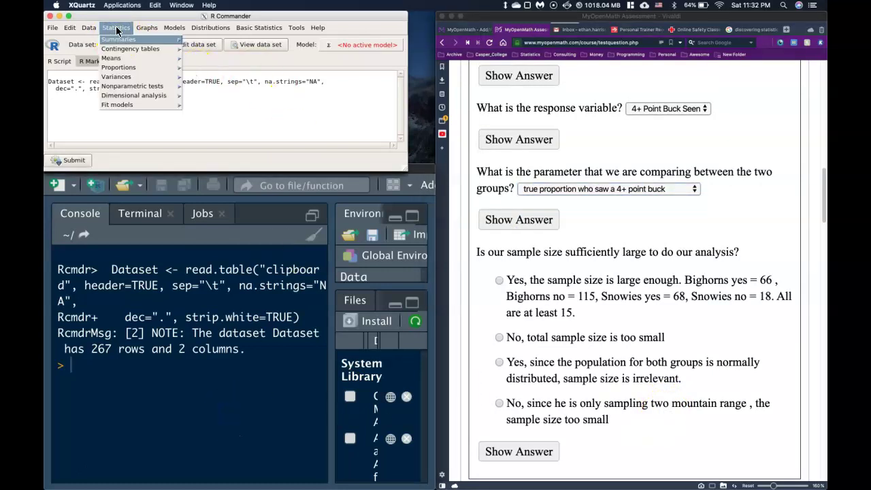
left_click(120, 68)
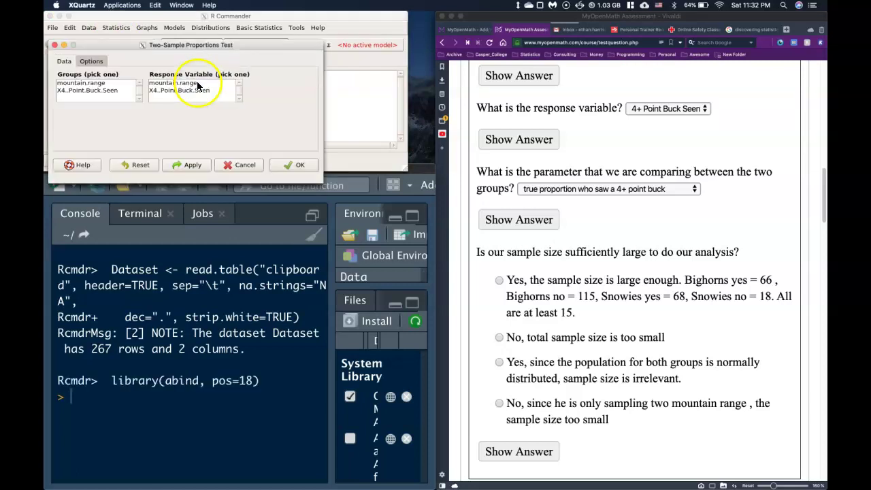
left_click(86, 83)
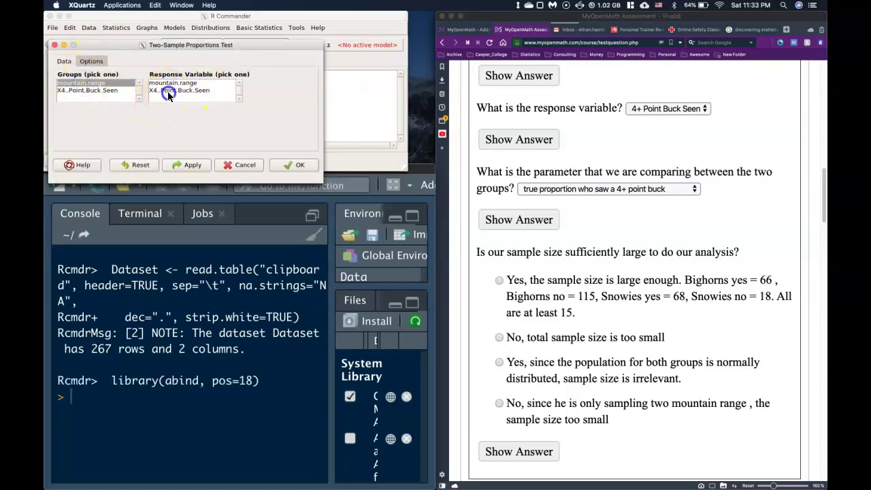
left_click(168, 91)
left_click(92, 62)
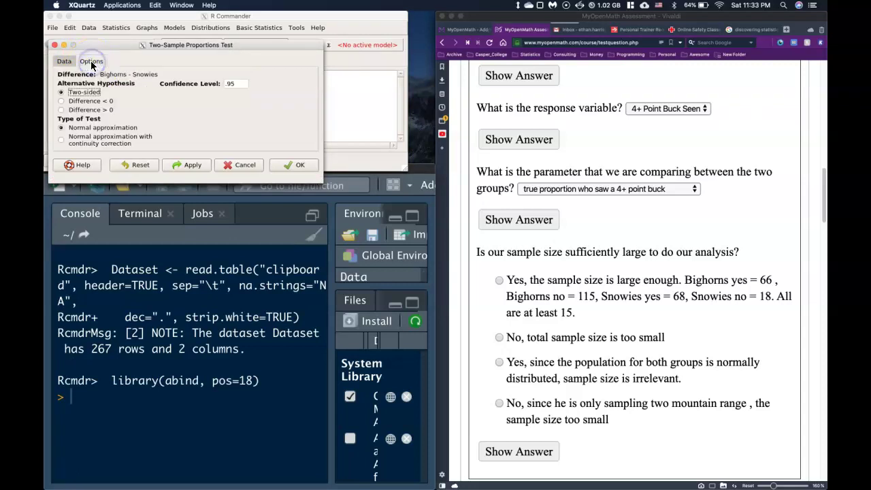
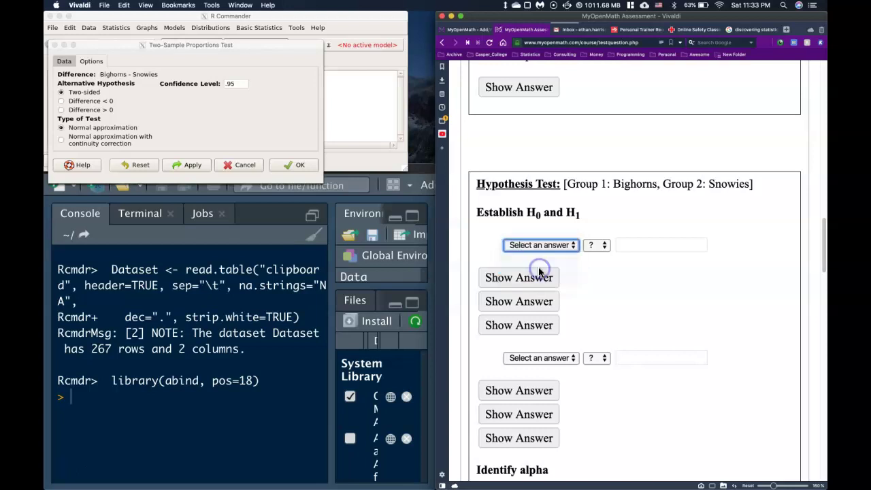
Step: Enter π1-π2 as the parameter and 0 as the value in both hypotheses, and set the H0 relation to =
left_click(562, 359)
left_click(558, 369)
left_click(634, 243)
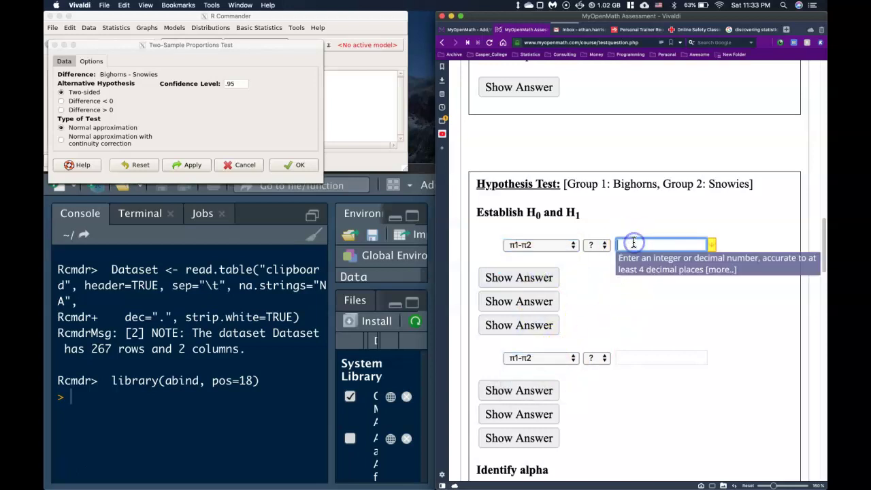
left_click(634, 361)
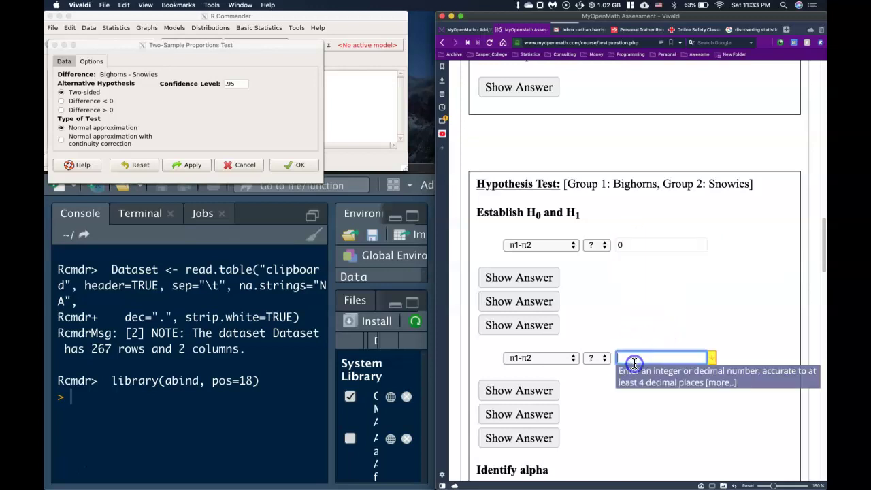
left_click(595, 244)
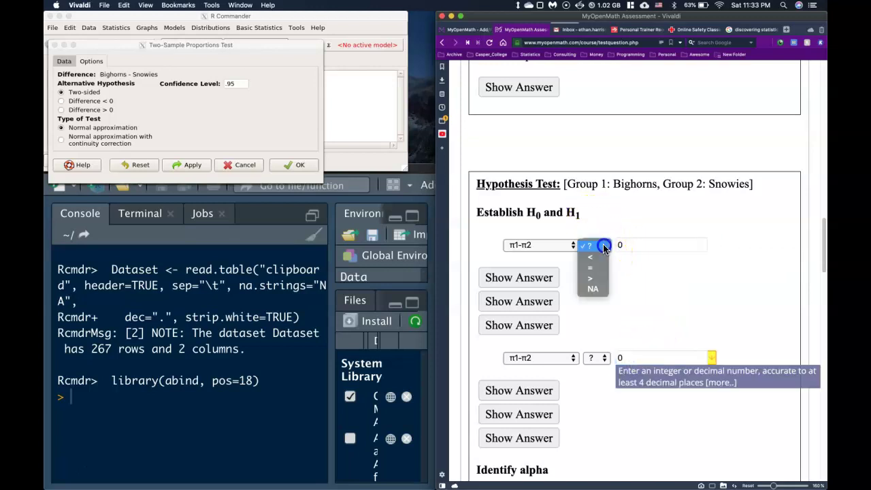
left_click(599, 269)
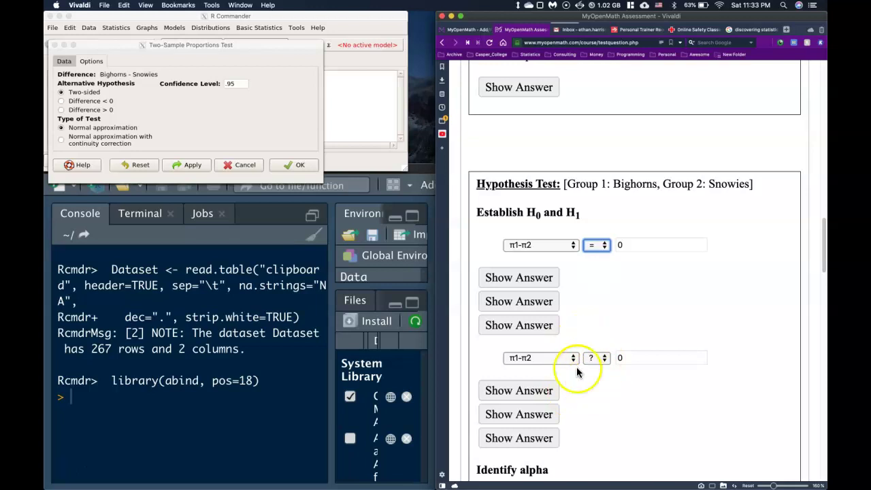
Step: Check the suspected direction in the problem statement and set the H1 relation to <
scroll(667, 308, "up", 10)
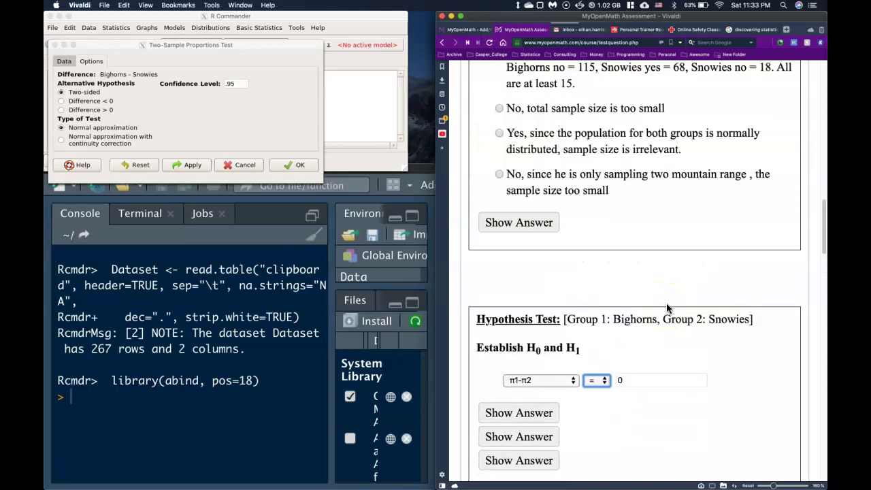
scroll(666, 309, "up", 10)
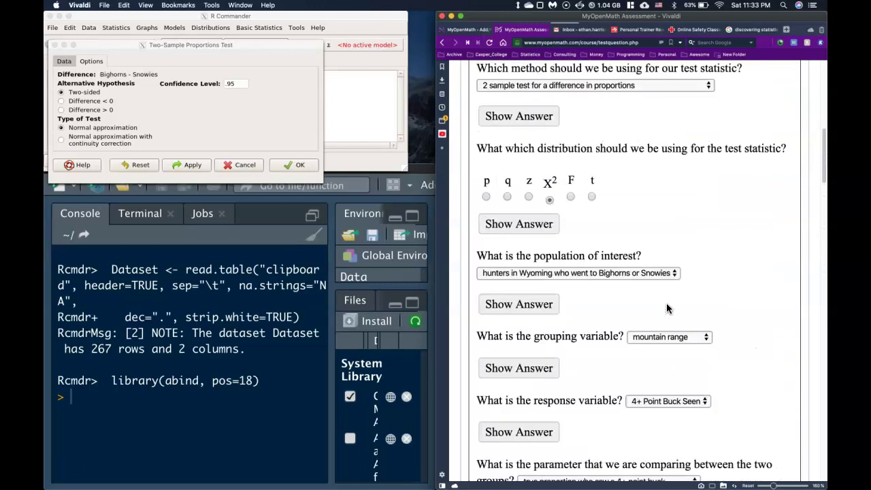
scroll(667, 308, "up", 5)
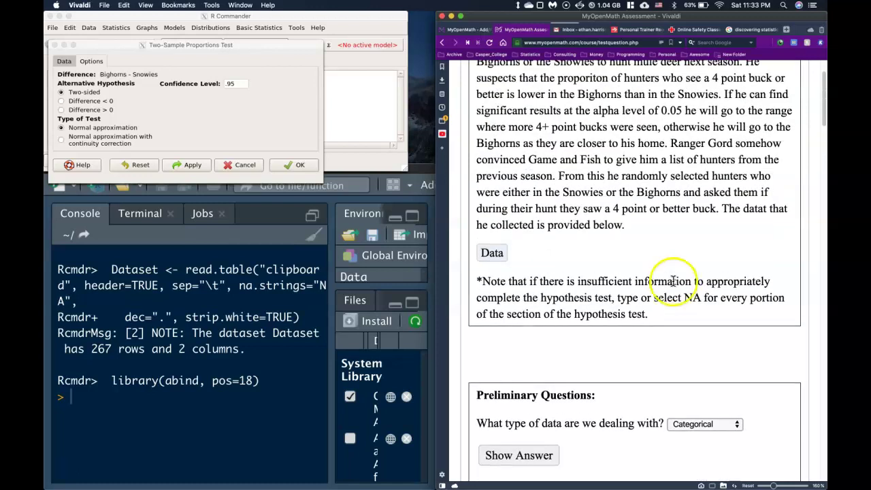
scroll(613, 138, "up", 2)
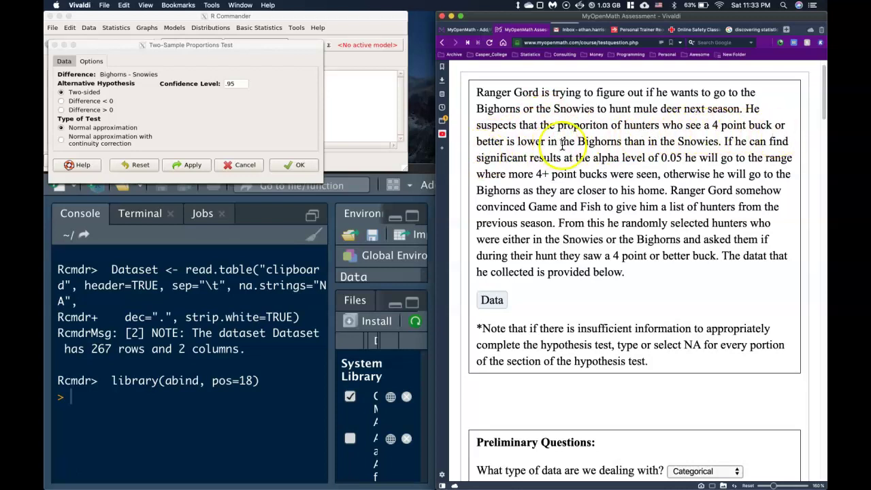
scroll(594, 259, "down", 20)
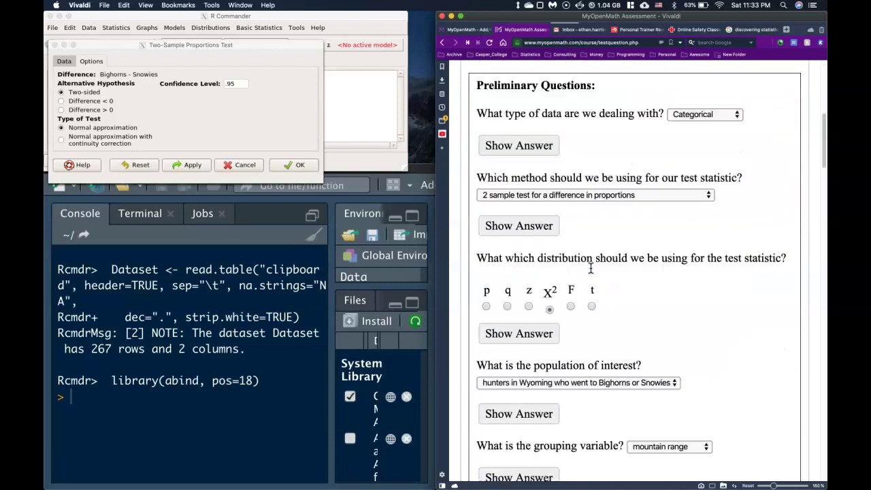
scroll(591, 268, "down", 5)
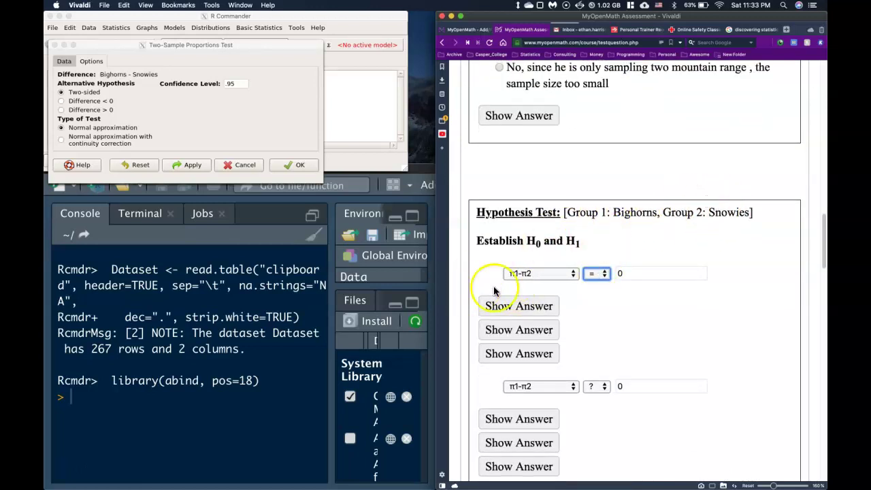
left_click(600, 275)
left_click(672, 352)
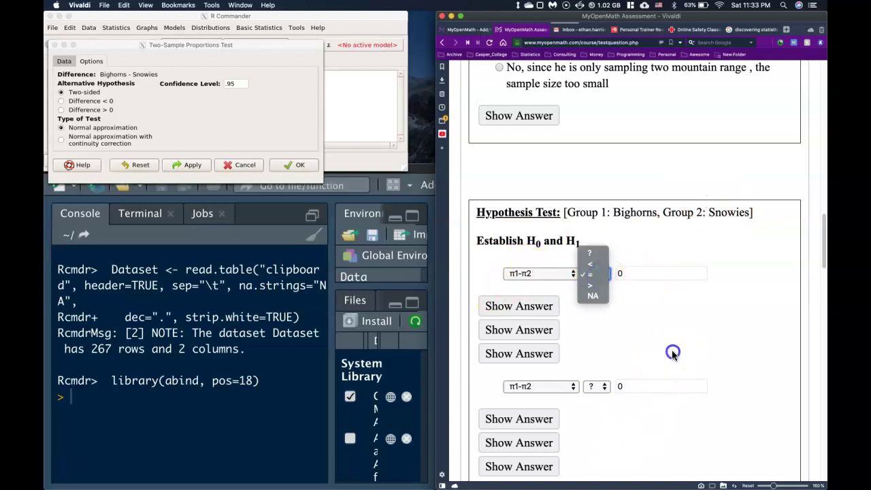
left_click(598, 393)
left_click(599, 407)
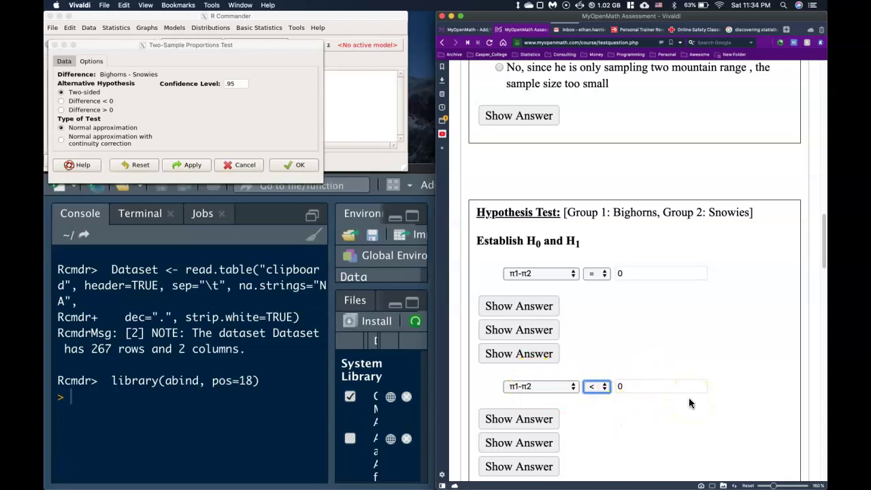
Step: Set the proportions test's alternative hypothesis to Difference < 0 and run it with the .95 confidence level
scroll(689, 398, "down", 3)
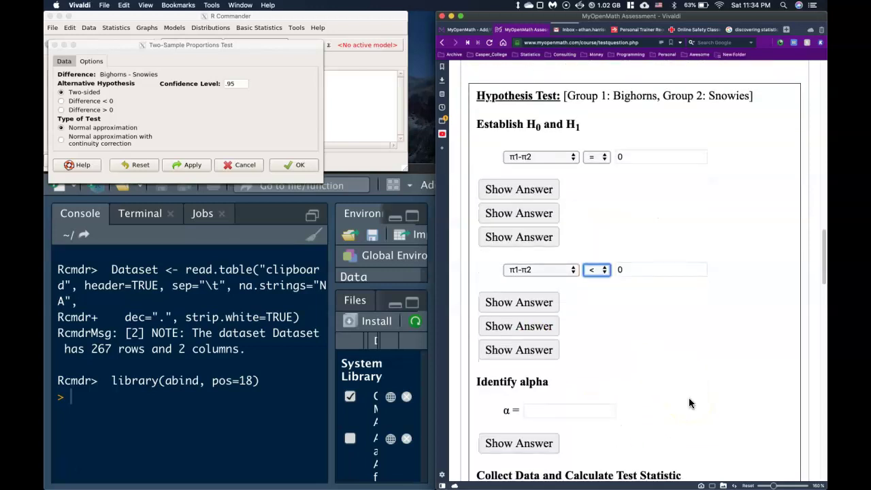
scroll(689, 397, "up", 1)
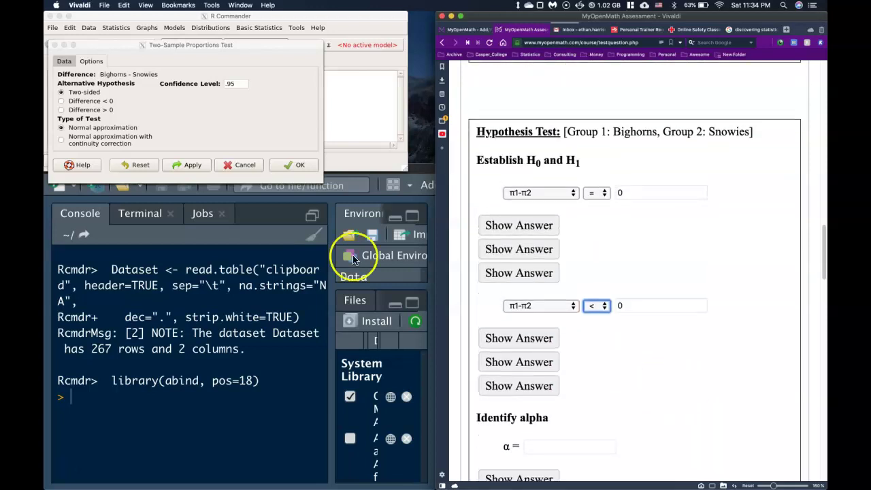
left_click(61, 102)
left_click(87, 101)
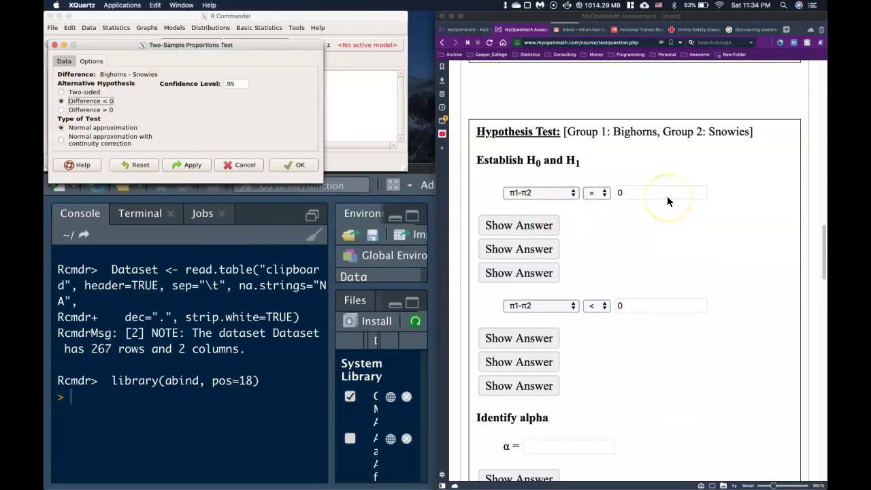
scroll(667, 196, "up", 10)
scroll(668, 196, "up", 10)
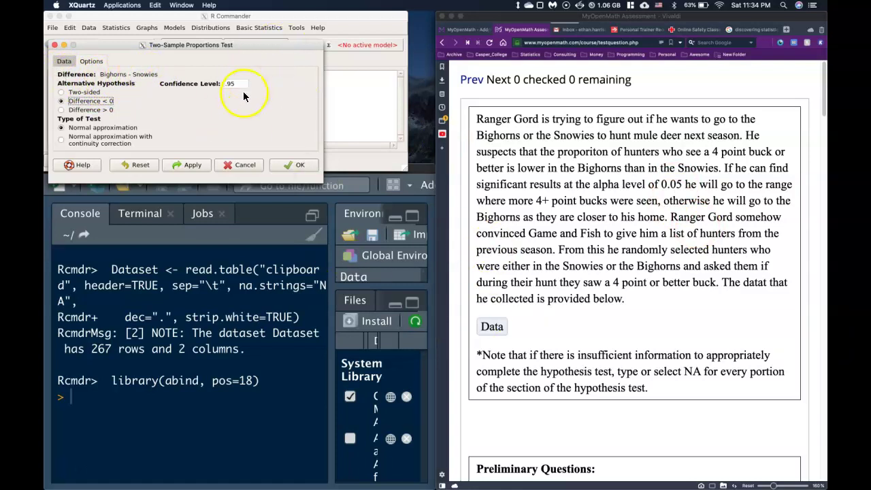
left_click(292, 165)
Step: Examine the percentage table and the group counts for Bighorns and Snowies in the test output
scroll(232, 361, "up", 5)
scroll(228, 366, "up", 5)
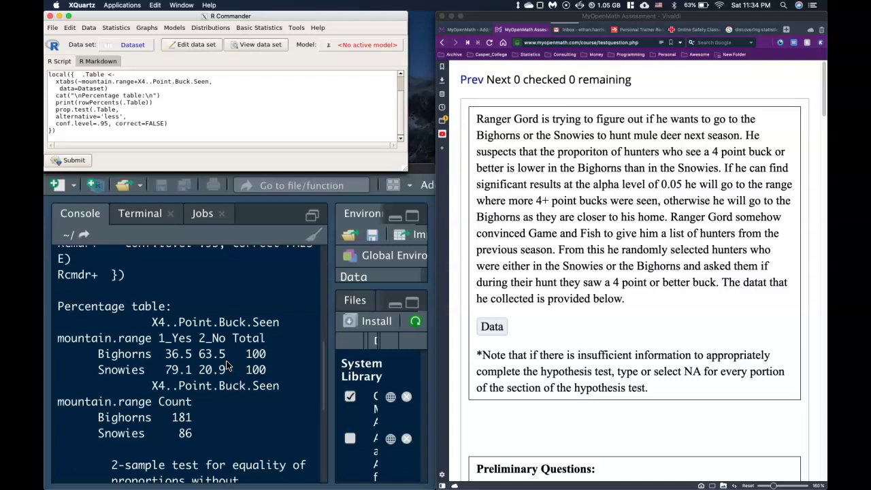
scroll(245, 409, "down", 3)
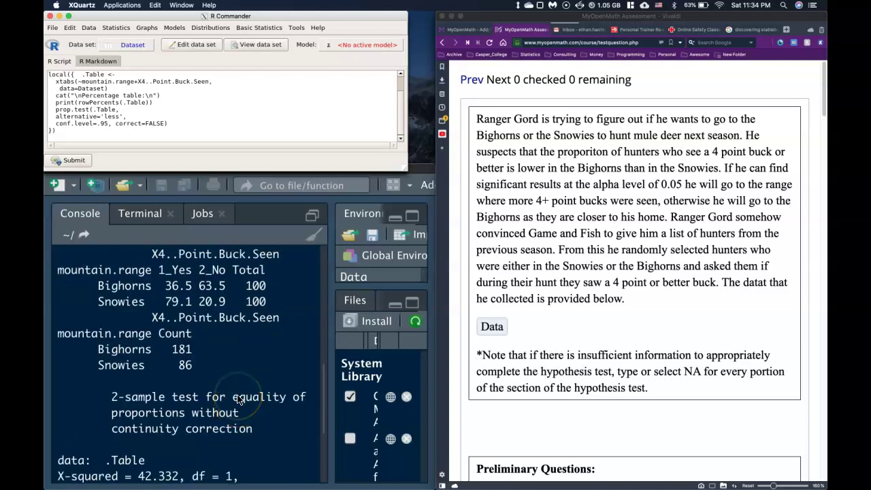
scroll(238, 400, "up", 3)
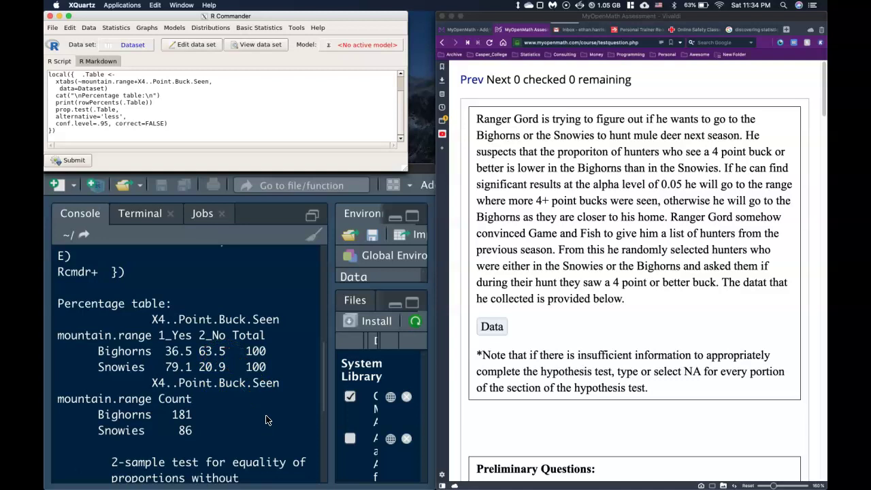
scroll(191, 388, "down", 3)
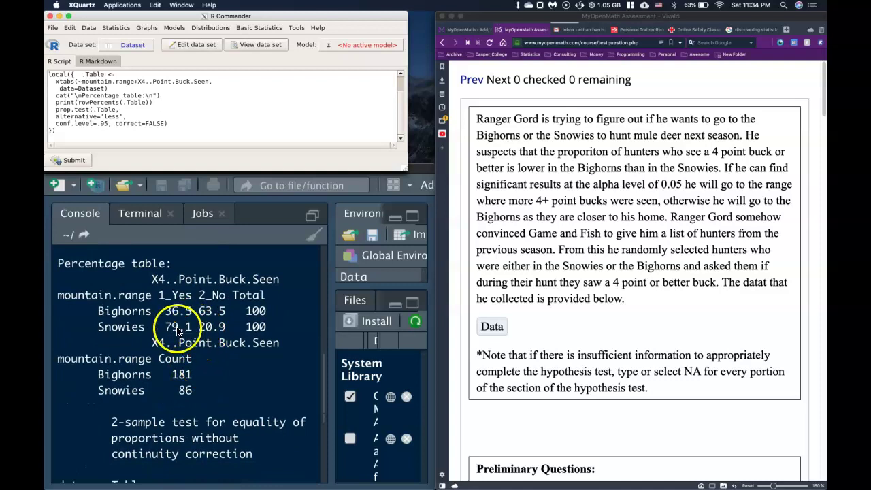
scroll(190, 371, "down", 2)
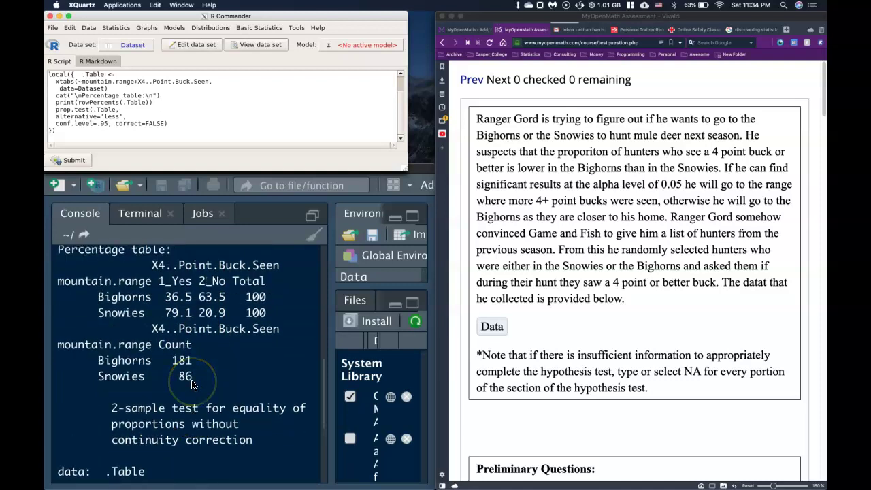
scroll(190, 378, "up", 4)
scroll(193, 386, "up", 2)
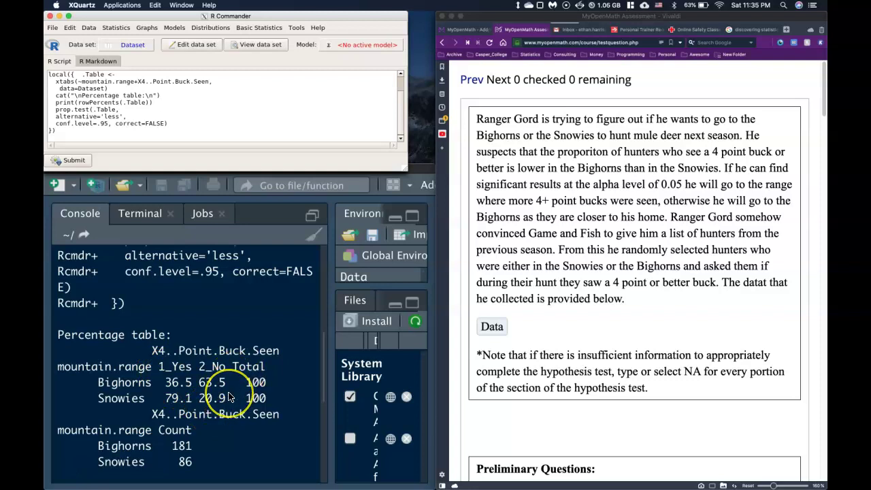
scroll(229, 400, "down", 3)
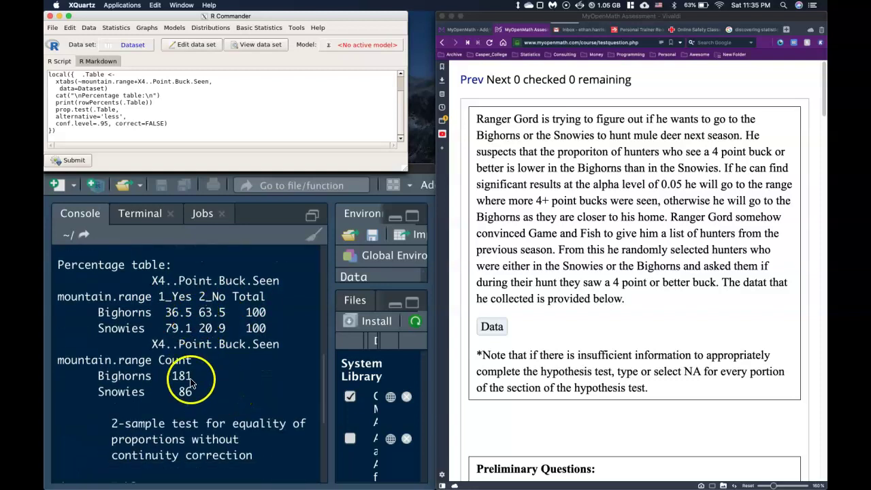
Step: Calculate the number of Bighorns hunters who saw a 4+ point buck in the console with 181*.365
left_click_drag(188, 382, 193, 384)
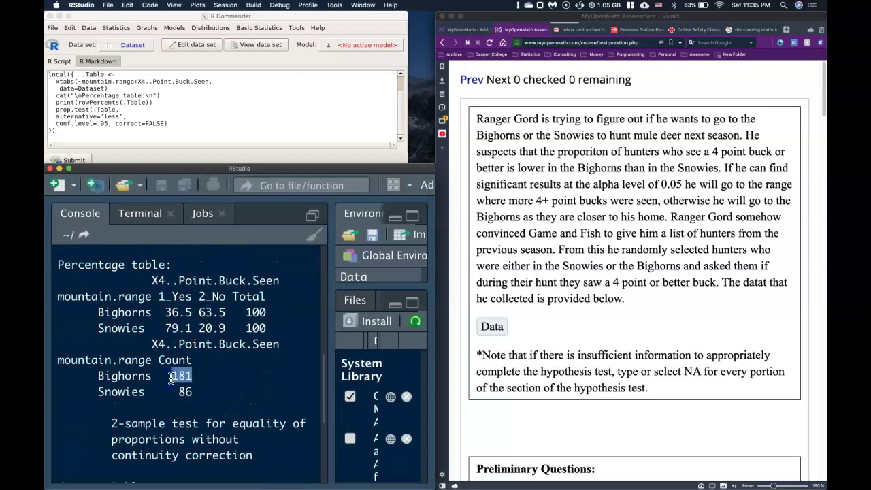
scroll(213, 415, "down", 8)
left_click(102, 472)
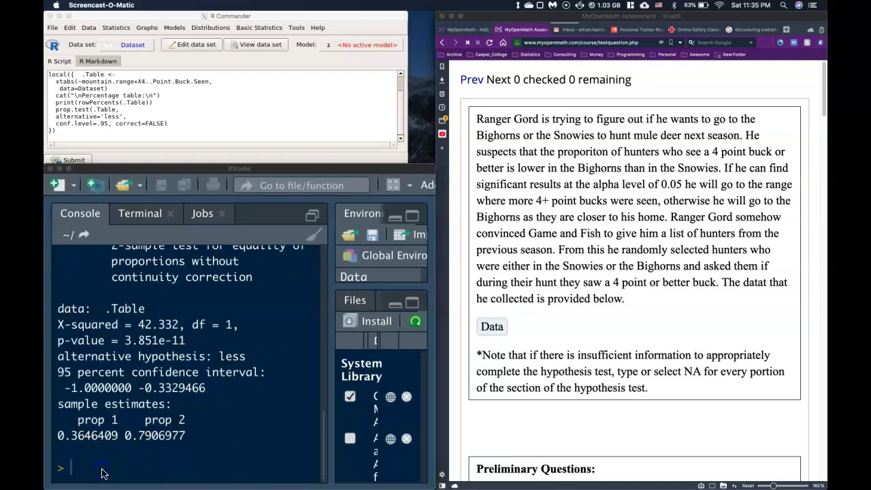
left_click(122, 471)
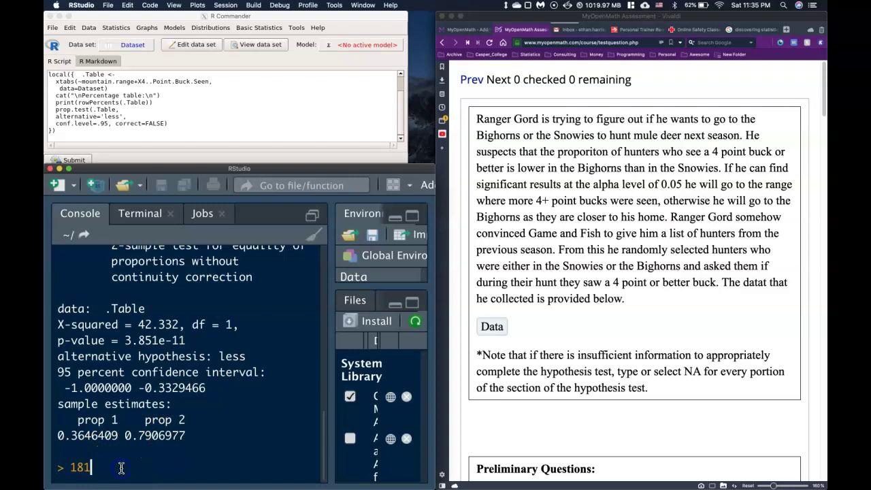
scroll(205, 379, "up", 10)
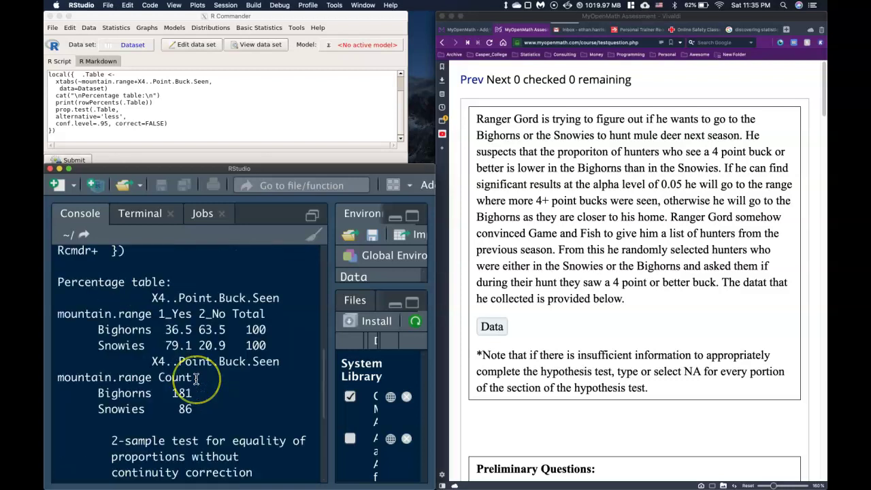
scroll(196, 379, "up", 3)
scroll(196, 379, "down", 8)
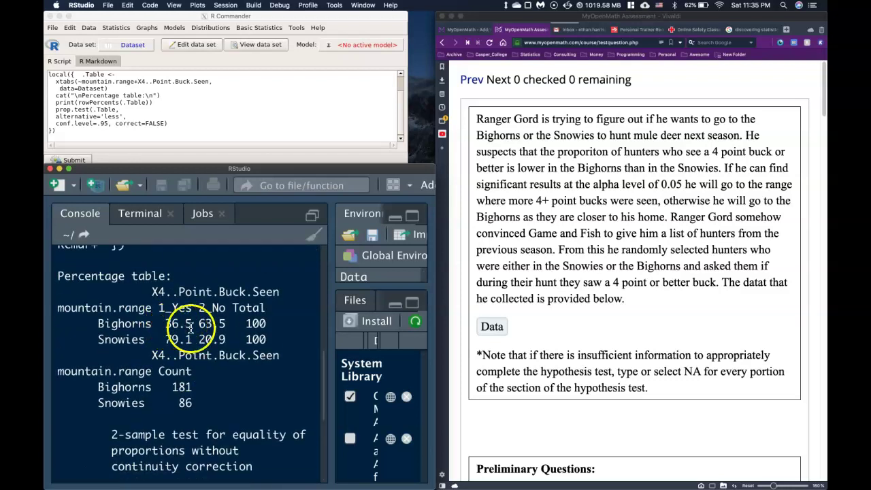
scroll(197, 325, "up", 1)
type("181*")
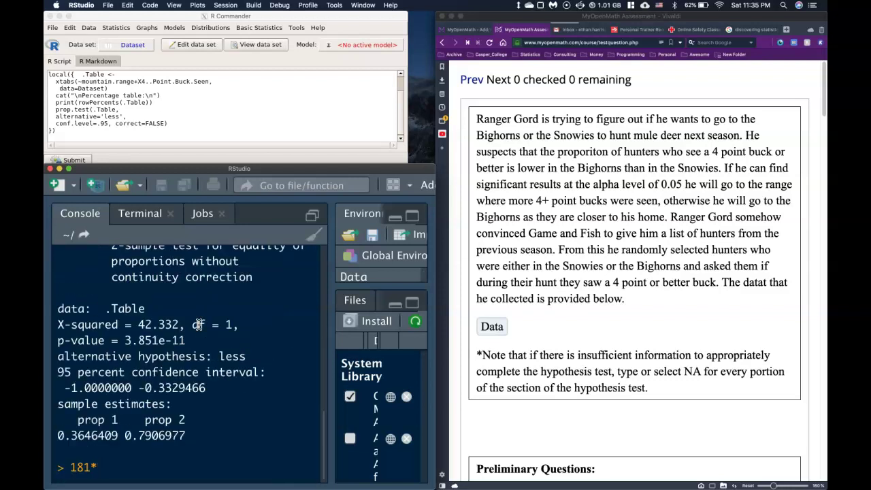
type(".365")
key("Return")
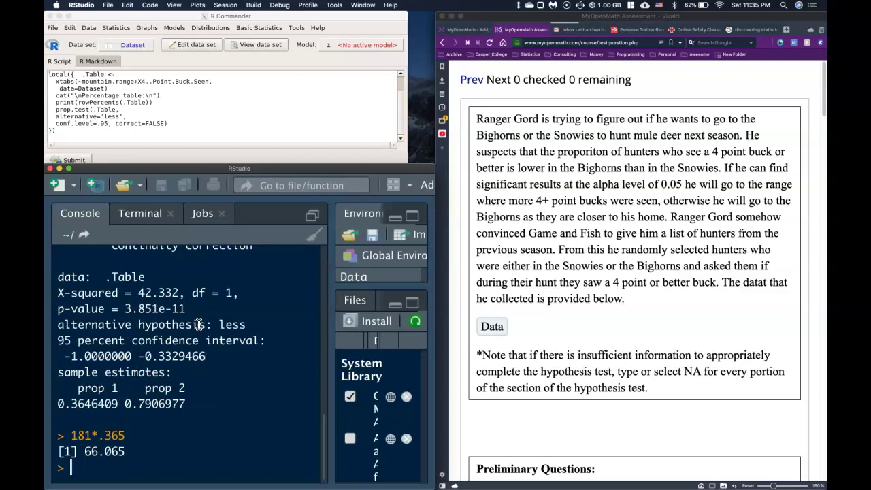
Step: Calculate the number of Snowies hunters who did not see a 4+ point buck in the console with 86*.209
scroll(211, 366, "up", 3)
scroll(211, 365, "down", 3)
scroll(211, 366, "up", 5)
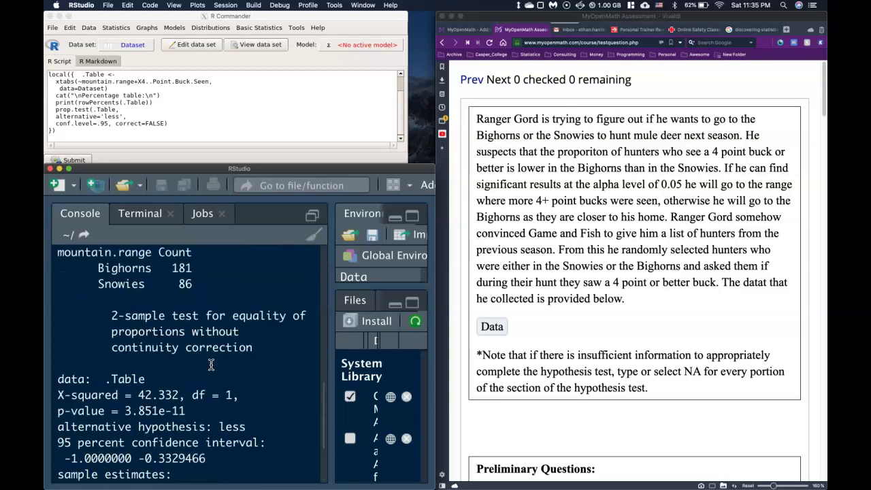
left_click(205, 364)
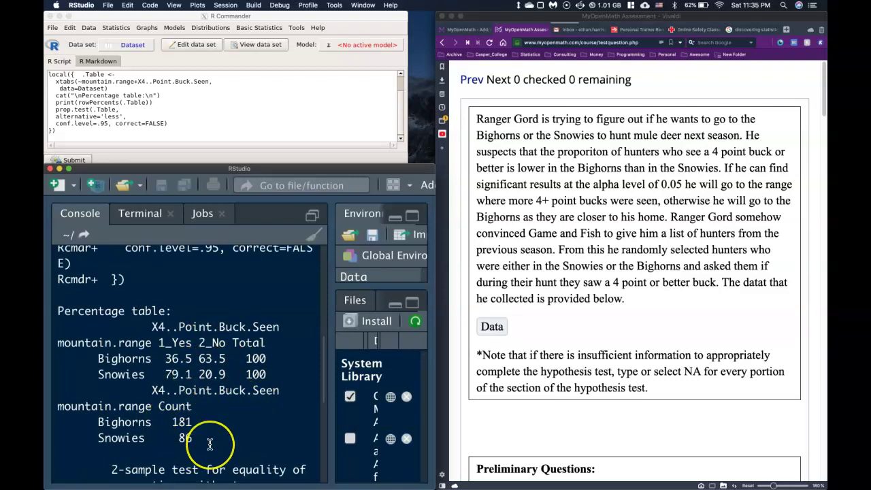
type("181*.365")
key("Return")
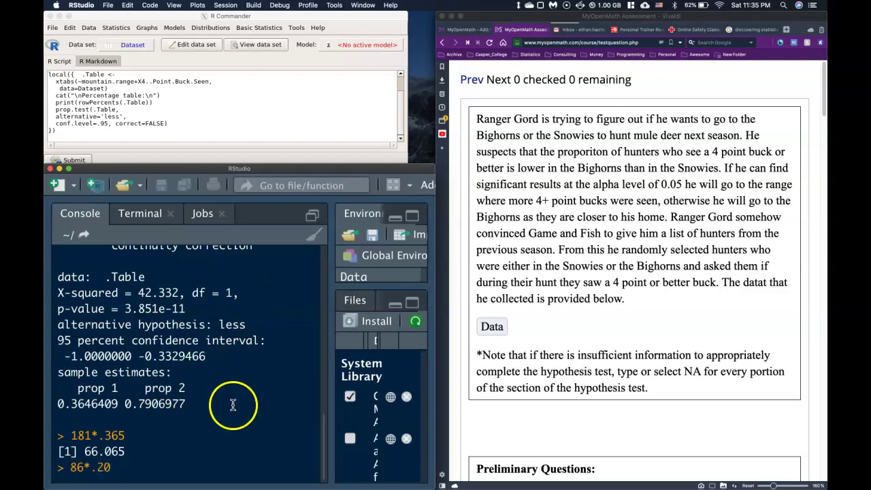
left_click(114, 467)
scroll(175, 371, "up", 3)
scroll(175, 371, "up", 4)
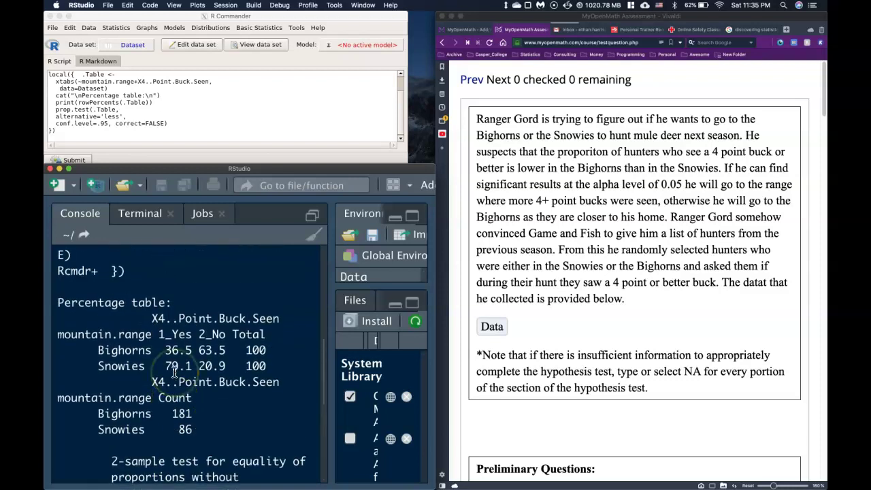
scroll(218, 371, "down", 6)
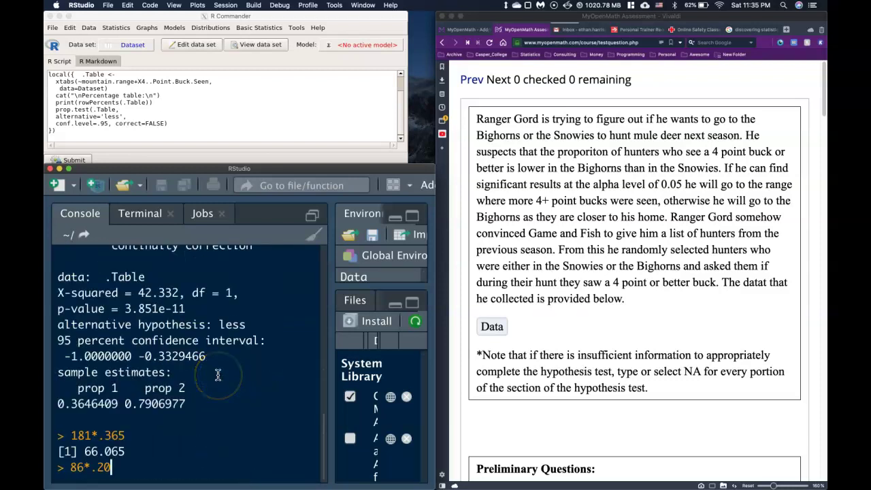
type("9")
key("Return")
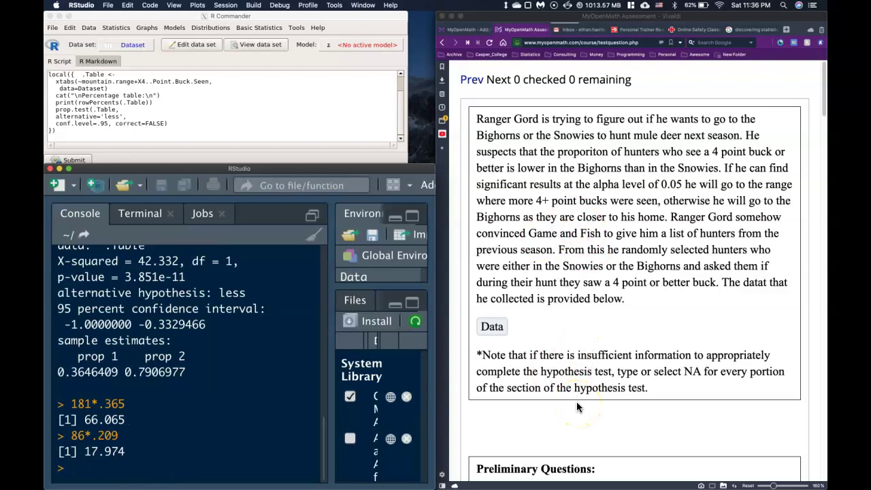
Step: Answer the sample size question with the Yes option stating that all four counts are at least 15
scroll(577, 401, "down", 10)
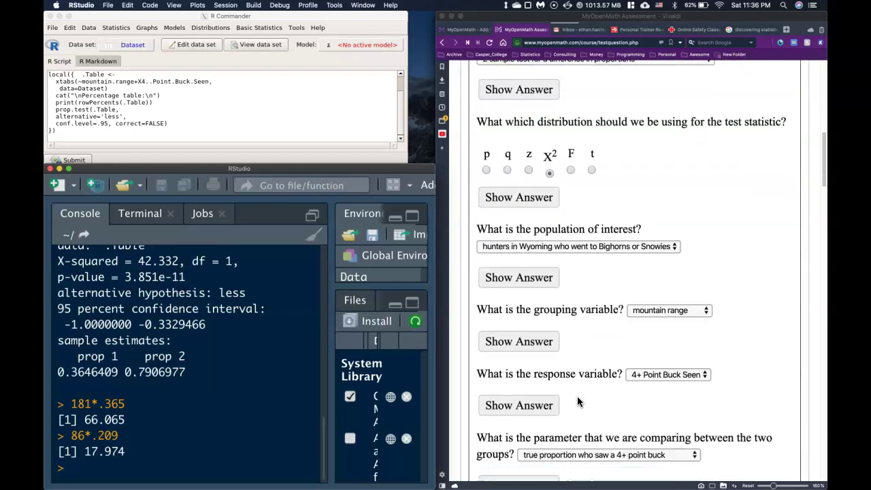
scroll(577, 401, "down", 4)
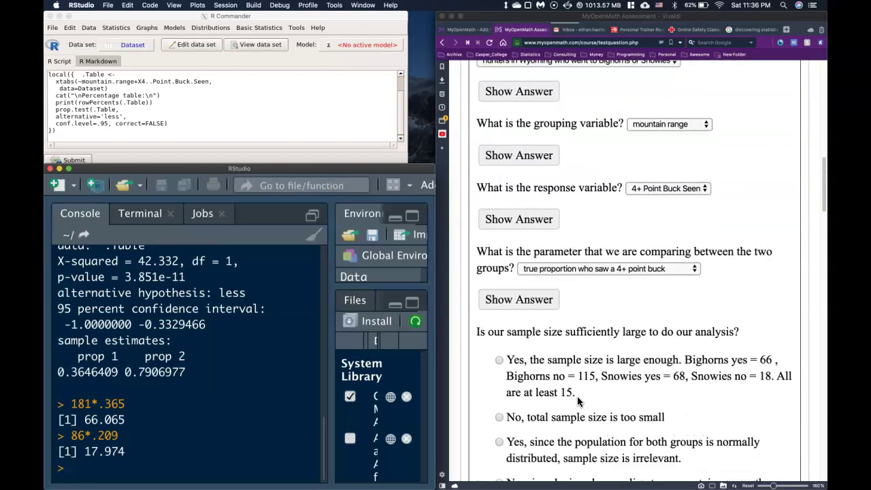
scroll(578, 402, "down", 1)
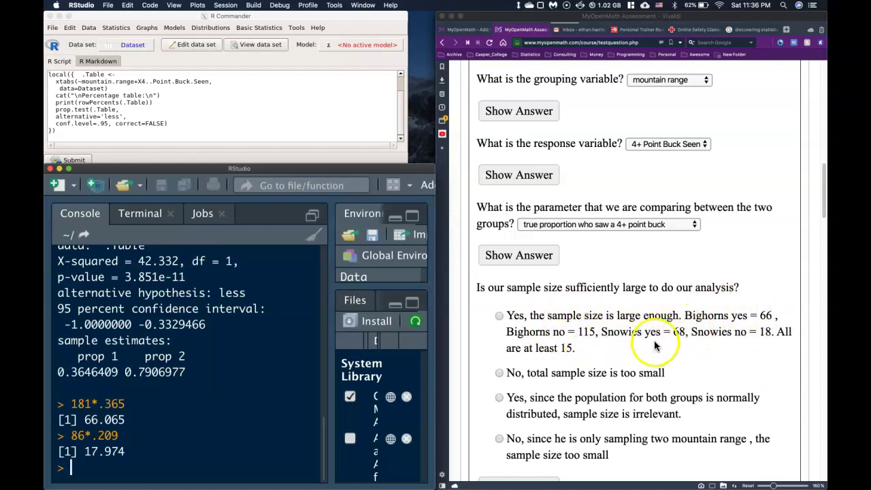
left_click(499, 316)
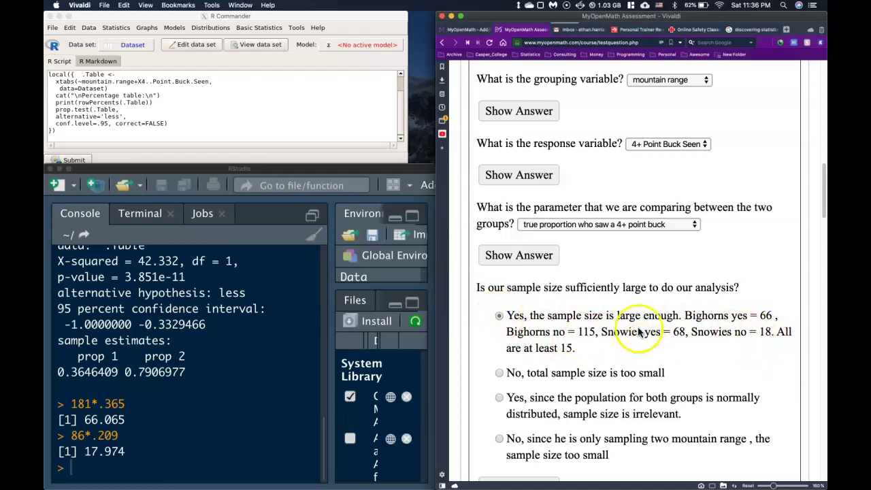
Step: Check the significance level in the problem statement and enter 0.05 as alpha
scroll(648, 324, "down", 5)
scroll(648, 330, "down", 10)
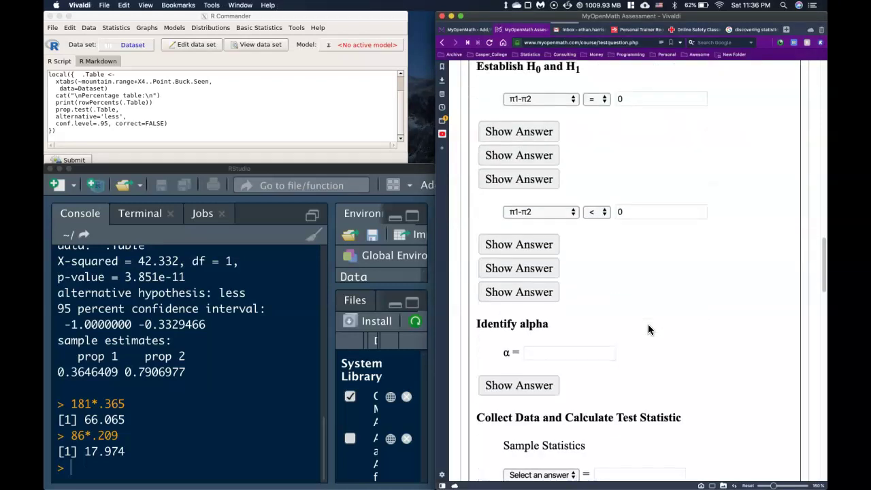
scroll(648, 326, "up", 15)
scroll(648, 327, "up", 6)
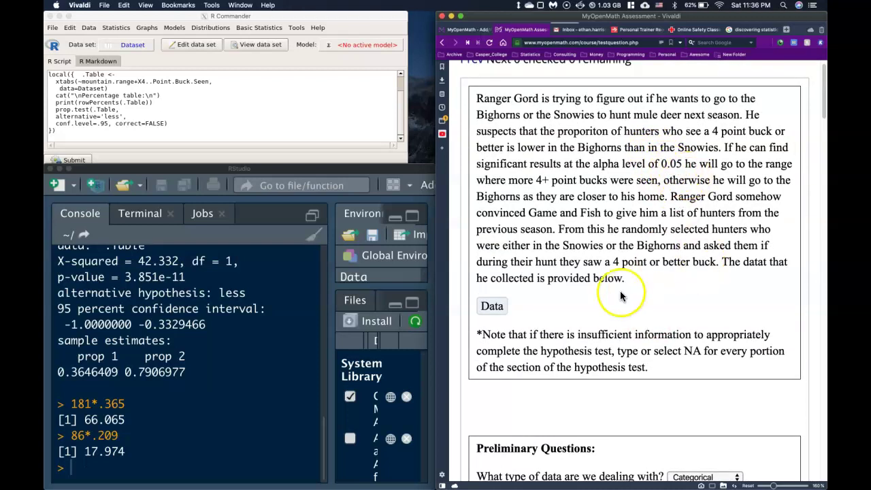
scroll(632, 286, "down", 15)
scroll(612, 293, "down", 1)
left_click(558, 324)
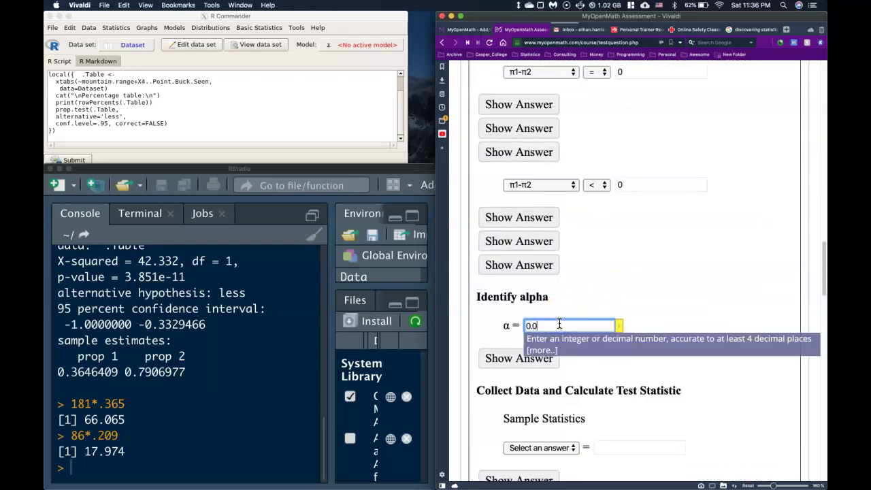
left_click(608, 420)
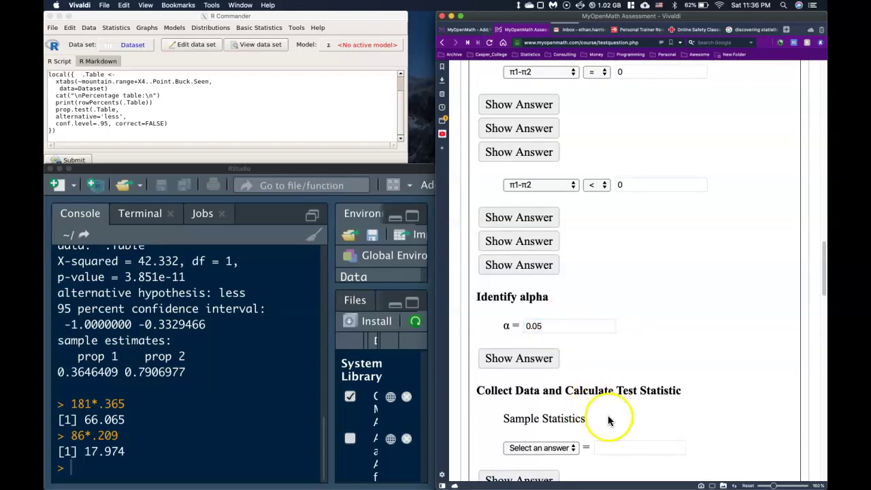
Step: Choose p1 as the first sample statistic and p2 as the second
scroll(590, 403, "down", 2)
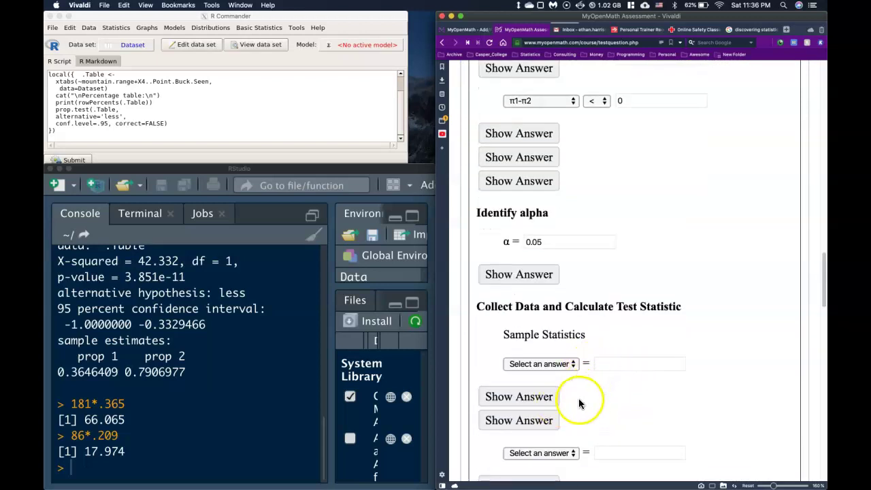
scroll(582, 404, "down", 2)
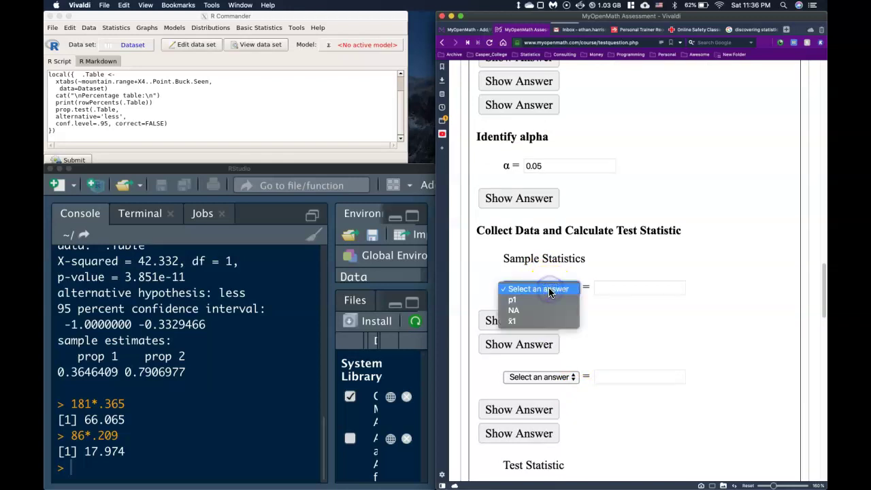
left_click(514, 301)
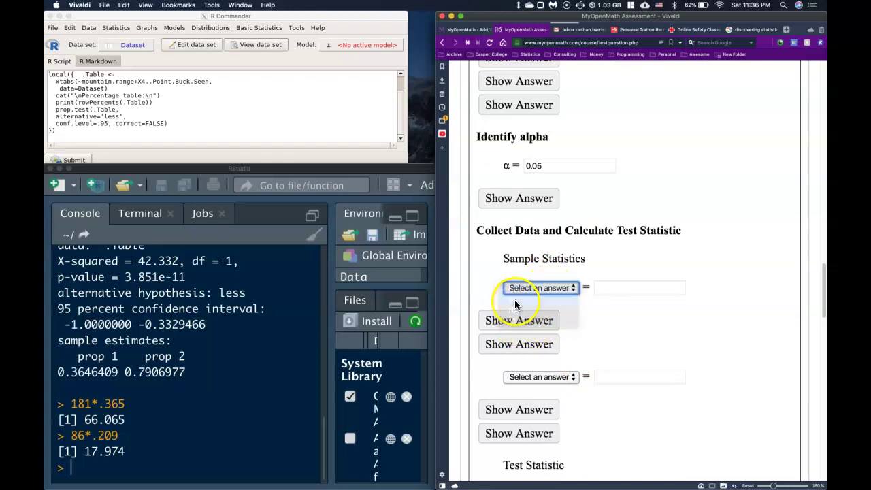
left_click(536, 377)
left_click(519, 388)
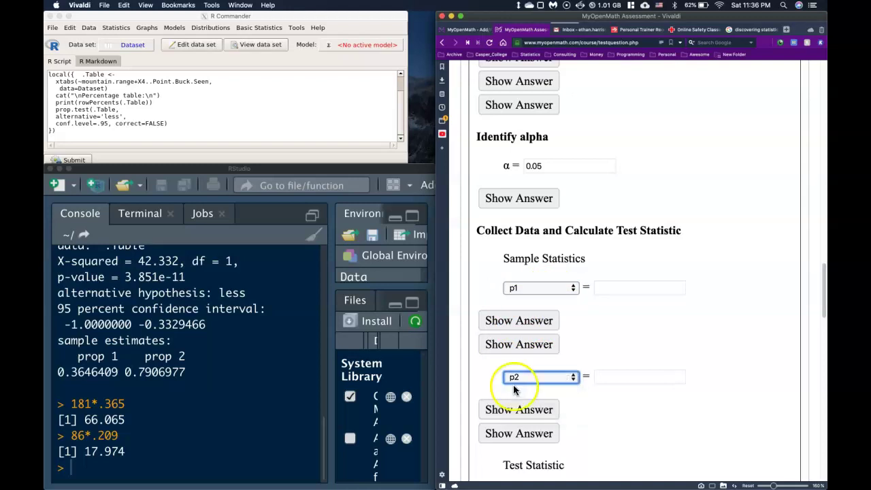
Step: Widen the console and copy the prop 1 estimate 0.3646409 from the test output into the p1 answer
scroll(194, 377, "up", 3)
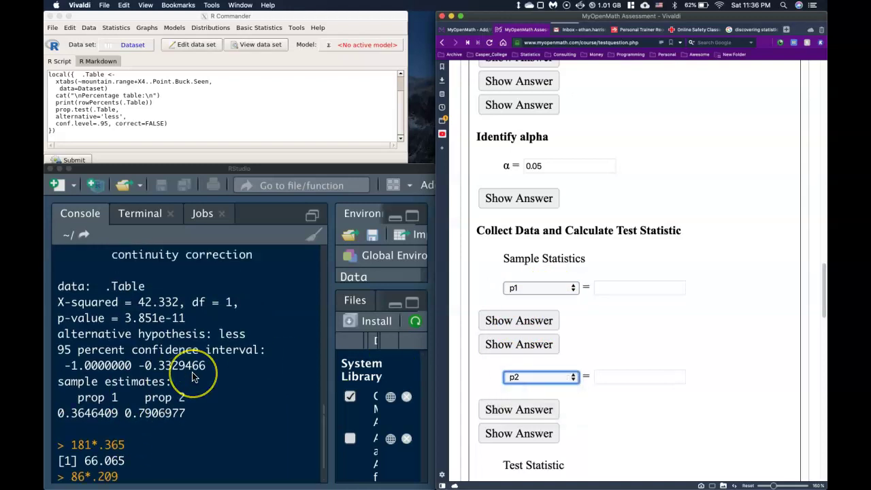
scroll(194, 377, "down", 2)
scroll(213, 366, "up", 3)
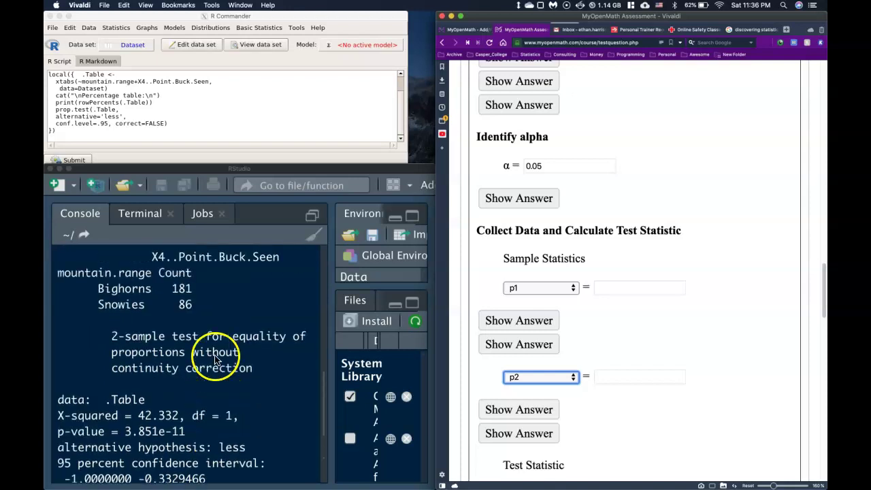
left_click_drag(334, 300, 405, 300)
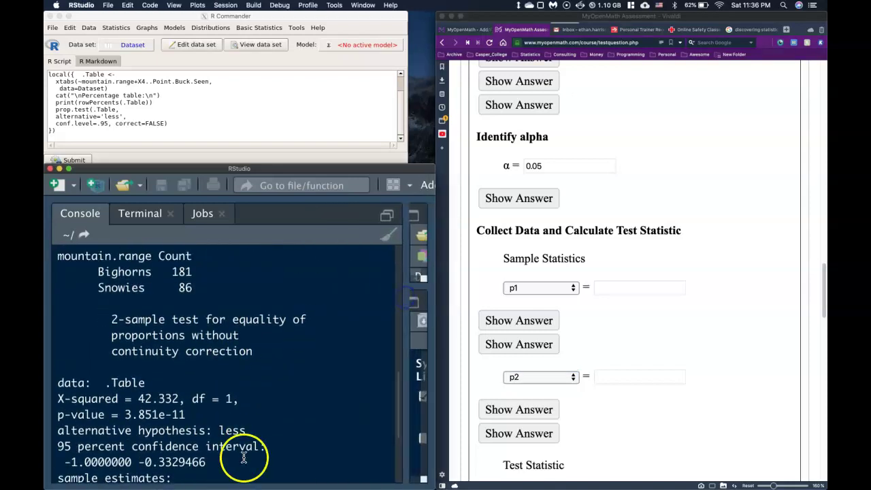
scroll(238, 459, "down", 2)
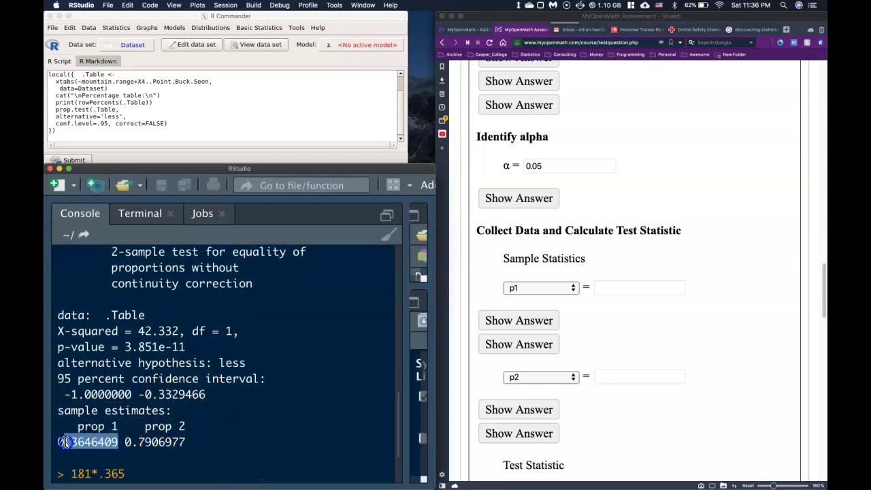
left_click(622, 288)
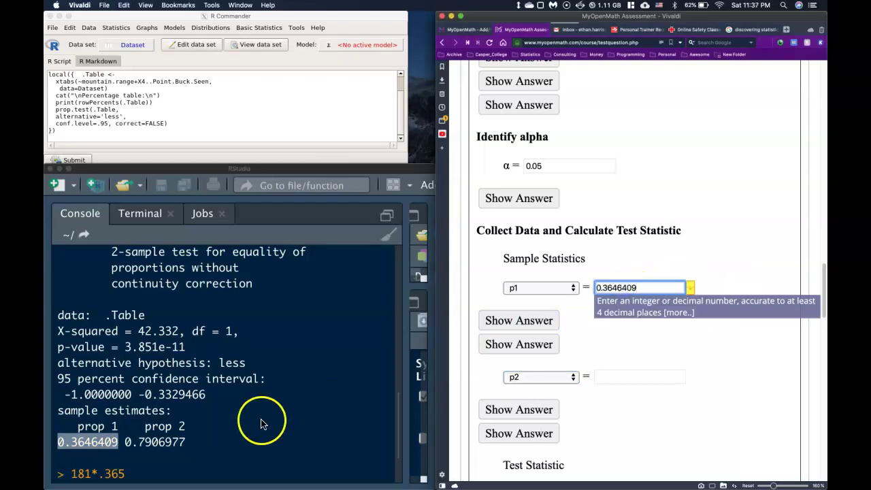
Step: Copy the prop 2 estimate 0.7906977 into the p2 answer and compare both estimates with the percentage table
left_click(185, 443)
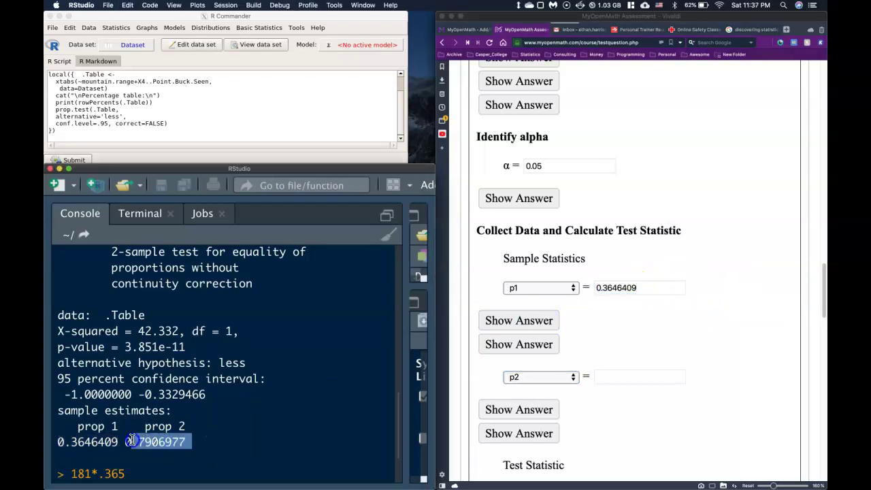
left_click(626, 379)
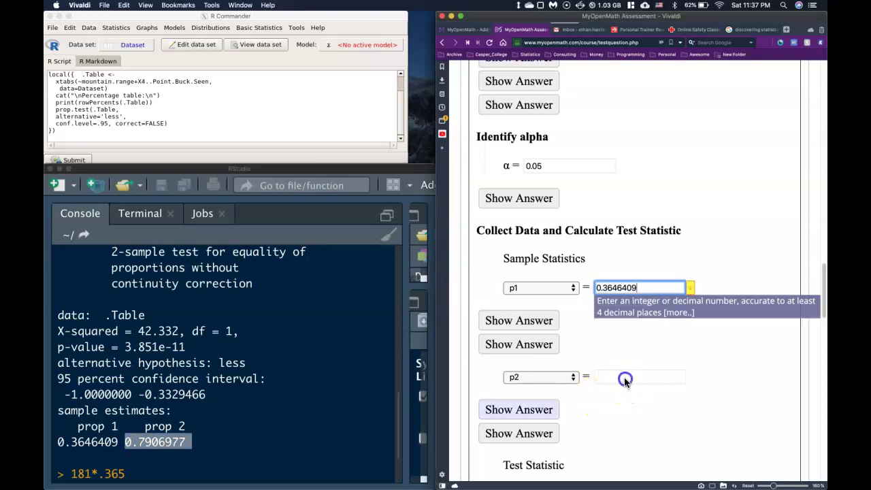
left_click(623, 373)
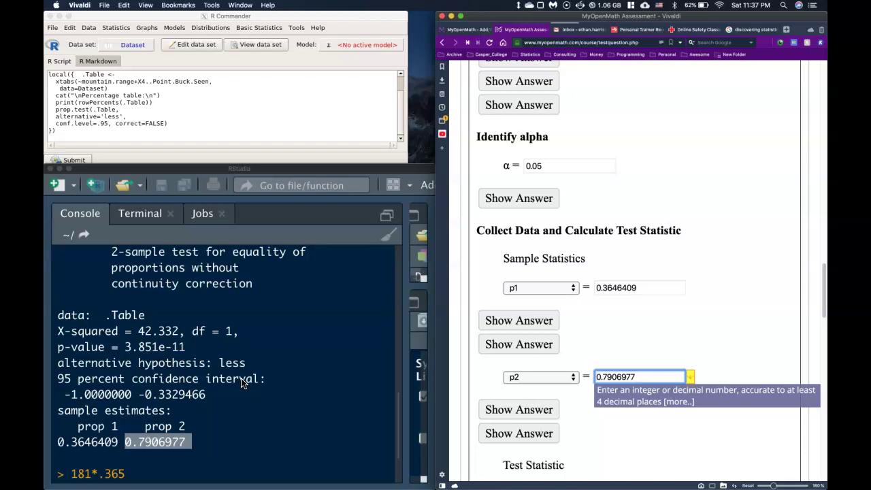
scroll(242, 384, "up", 6)
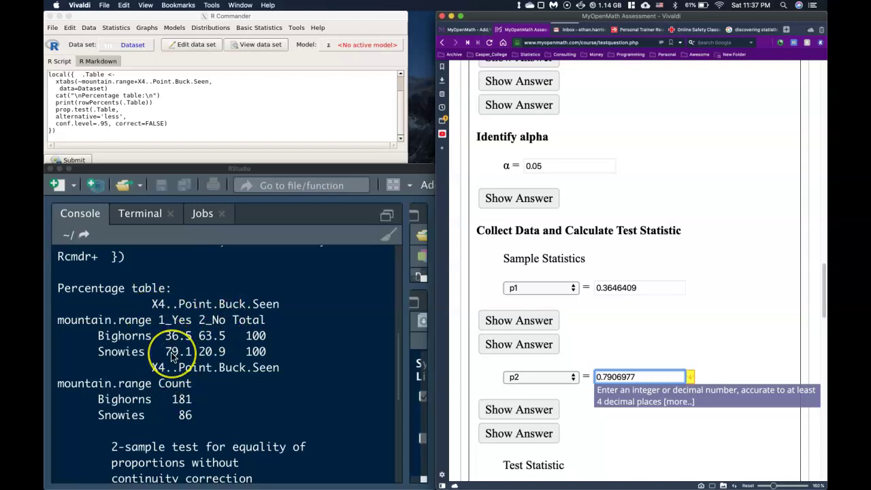
scroll(170, 347, "down", 8)
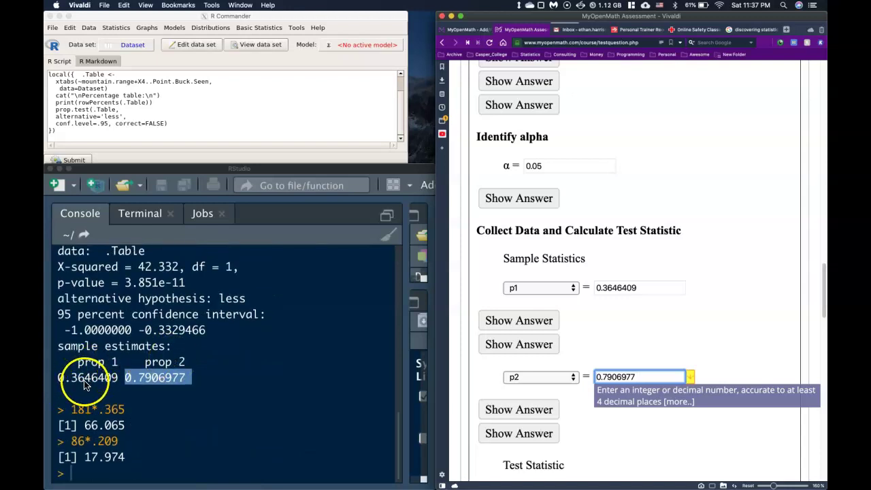
Step: Recheck the sample proportions against the percentage table in the console, and choose X2 as the test statistic
scroll(135, 339, "up", 2)
scroll(135, 338, "up", 5)
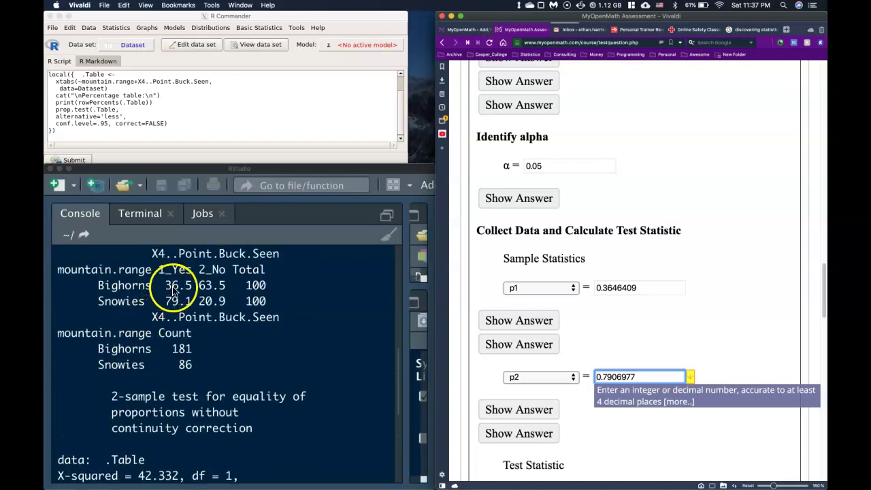
scroll(167, 343, "down", 7)
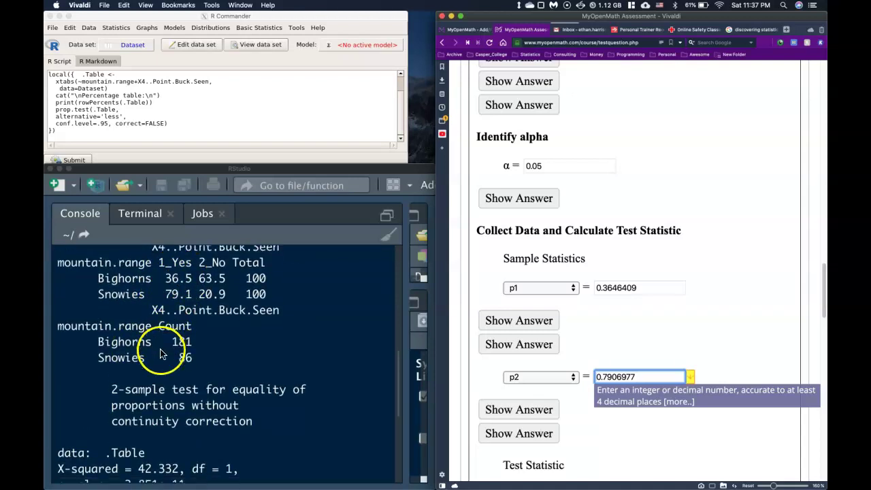
left_click(592, 433)
scroll(592, 466, "down", 5)
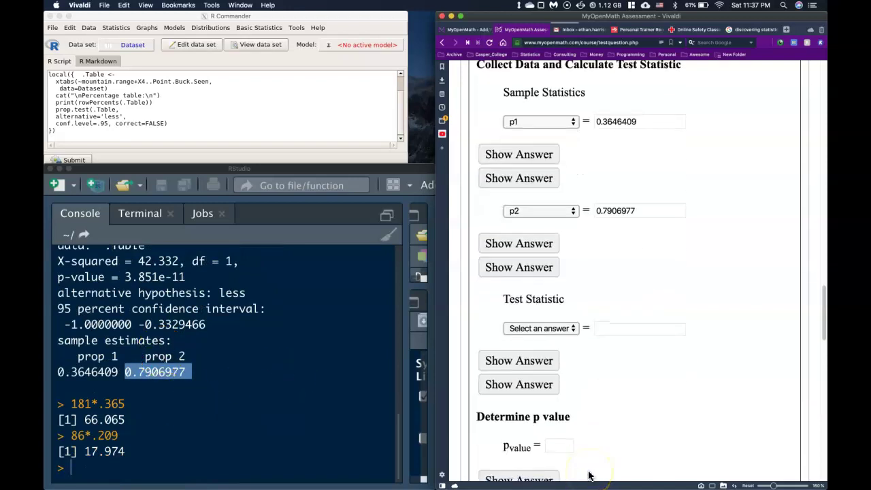
left_click(545, 330)
left_click(543, 371)
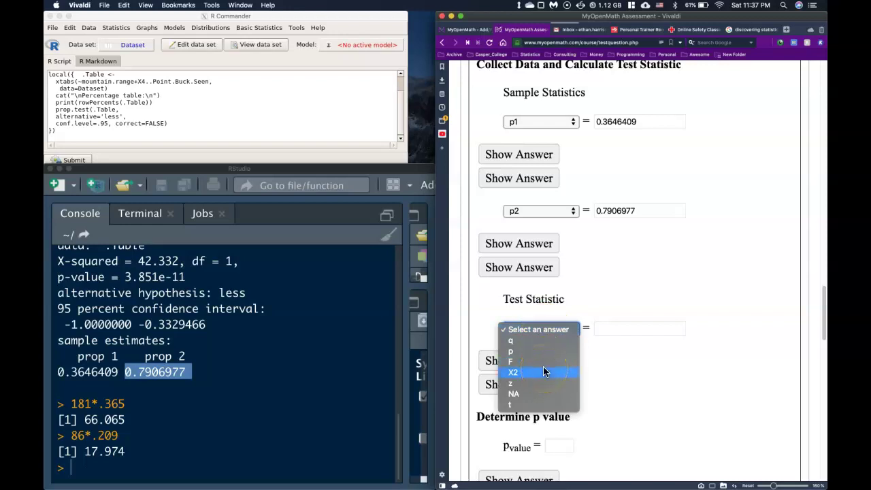
left_click(543, 372)
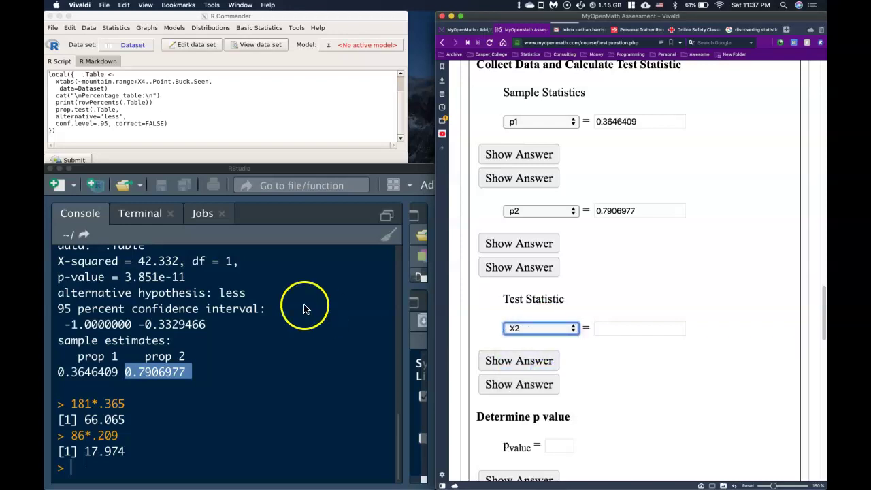
Step: Run options(digits=12) in the RStudio console to show results with 12 digits
left_click_drag(140, 261, 179, 262)
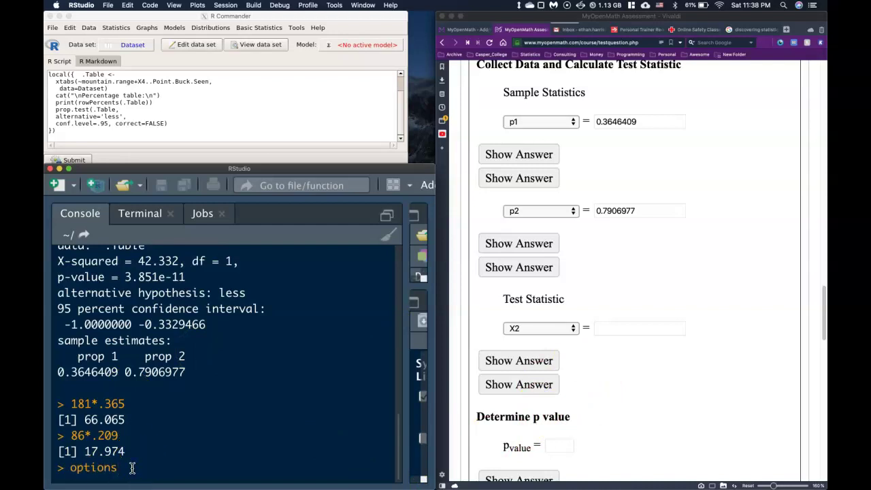
type("(digits")
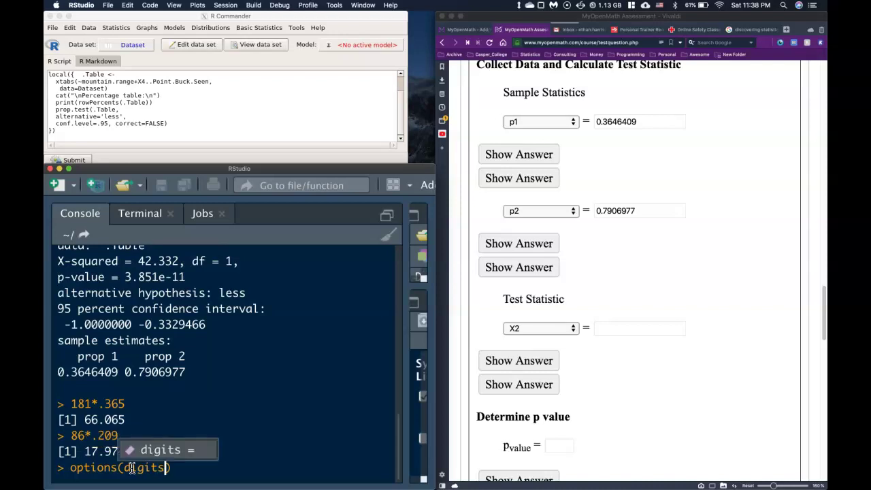
type("=12")
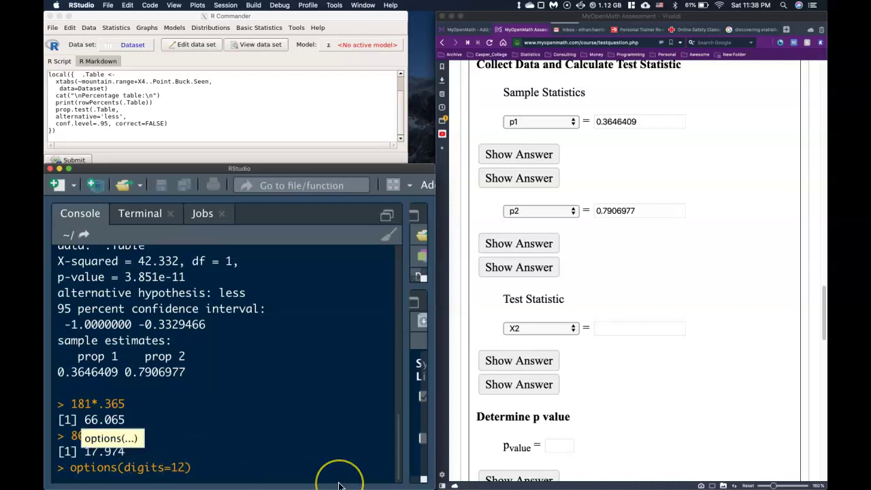
key("Return")
Step: Rerun the two-sample proportions test in R Commander with mountain.range as groups and X4..Point.Buck.Seen as the response variable
left_click(228, 104)
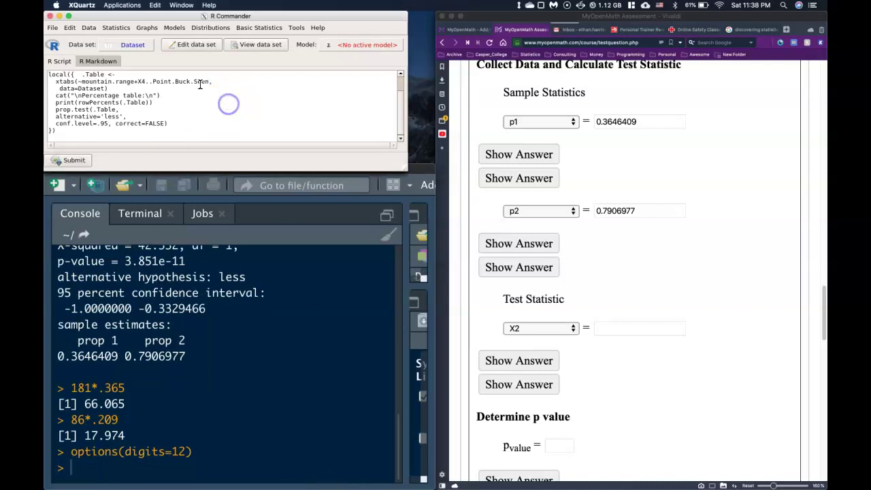
left_click(116, 30)
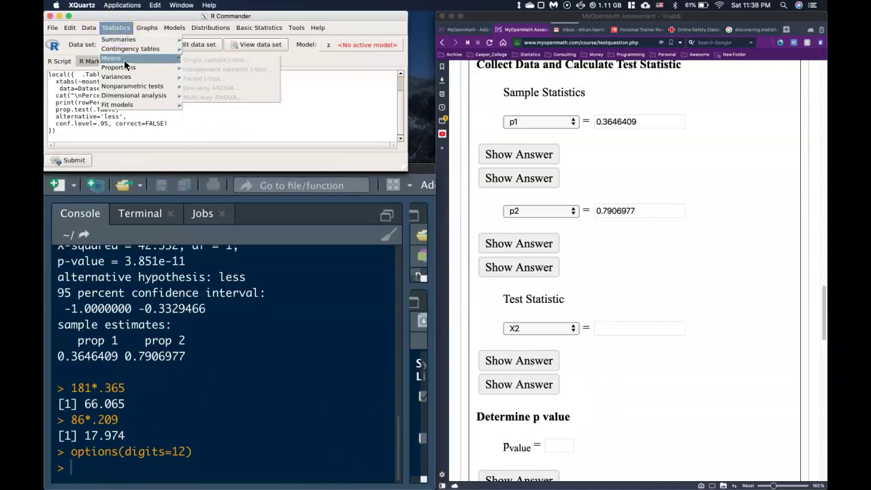
mouse_move(167, 67)
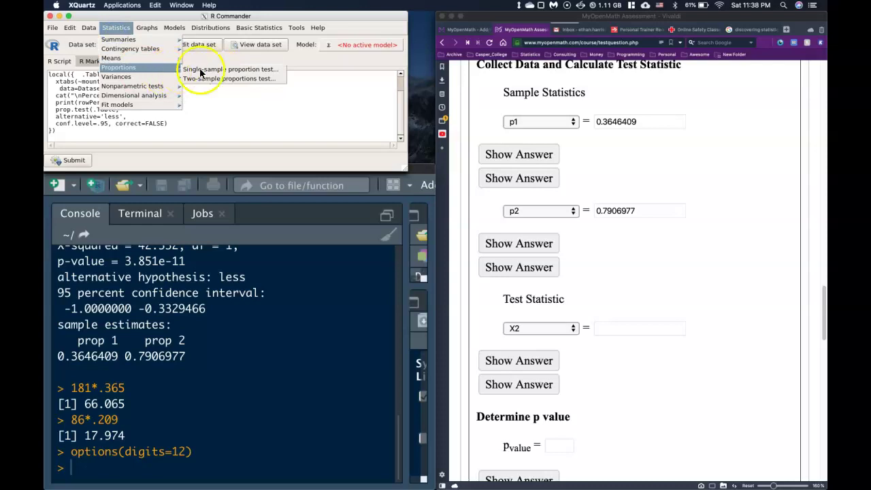
left_click(219, 79)
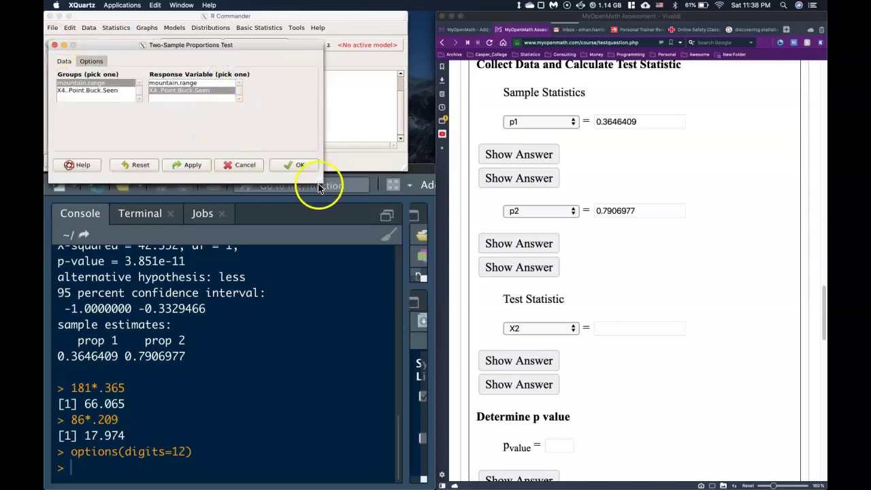
left_click(292, 164)
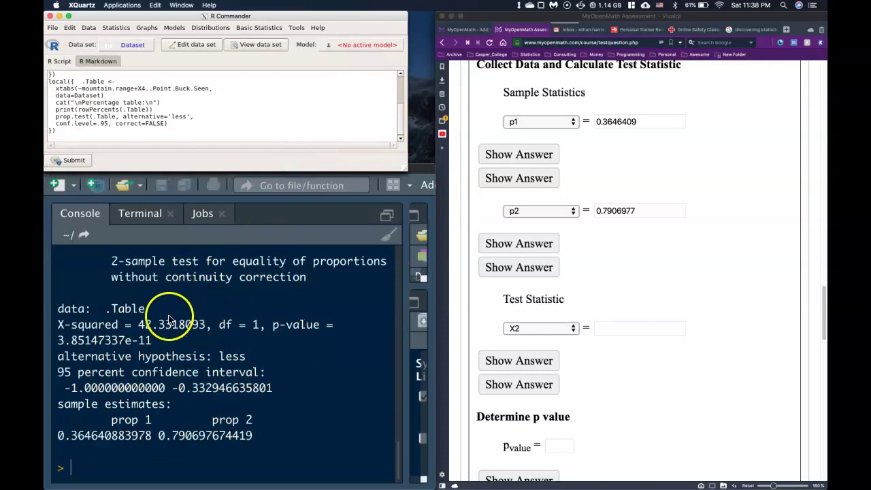
Step: Copy the X-squared value 42.3318093 from the new test output into the test statistic answer in MyOpenMath
scroll(165, 346, "up", 10)
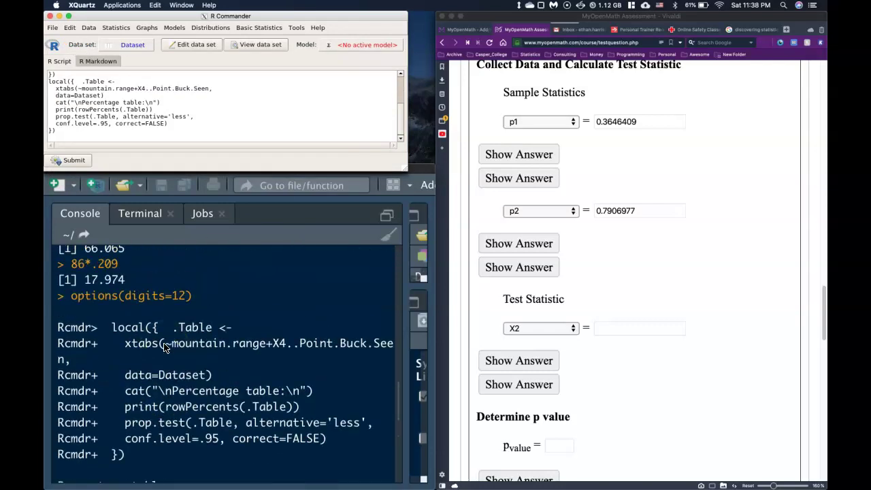
scroll(166, 346, "up", 2)
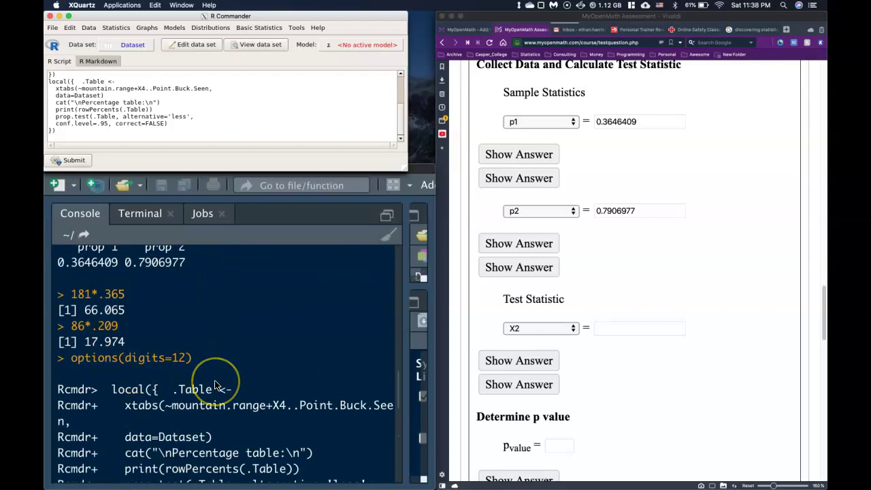
scroll(215, 387, "down", 12)
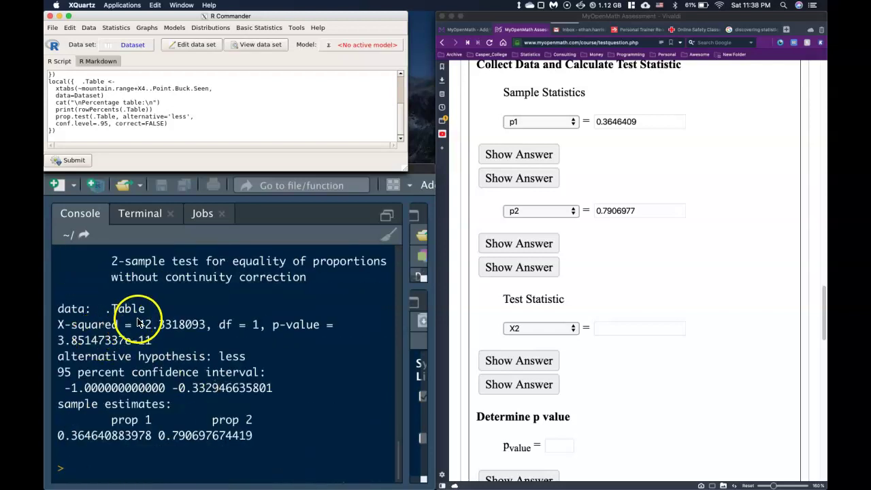
left_click(138, 321)
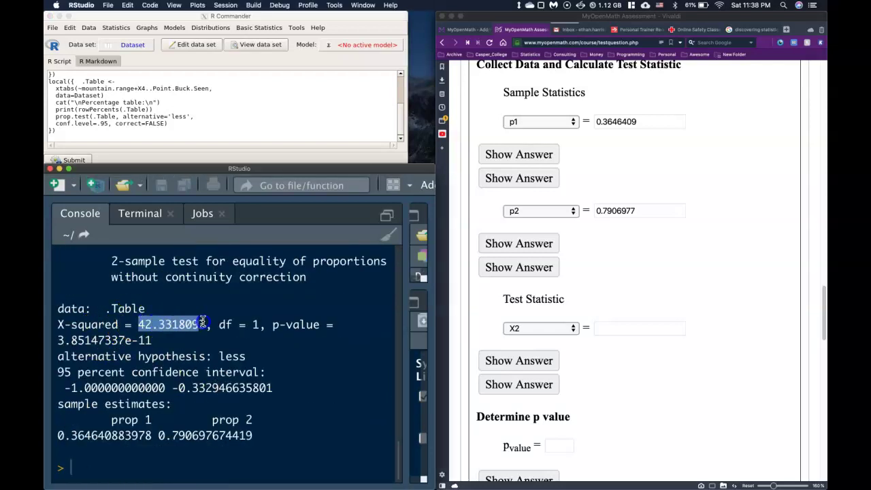
left_click(622, 328)
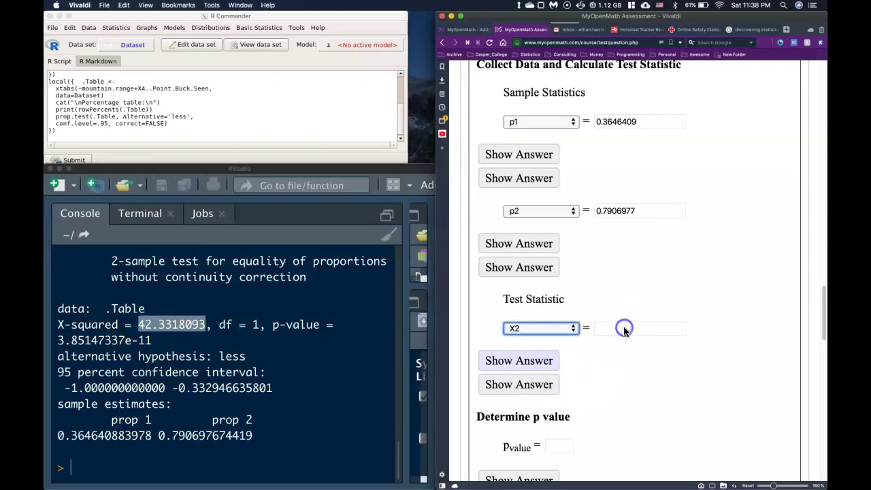
type("42.3318093")
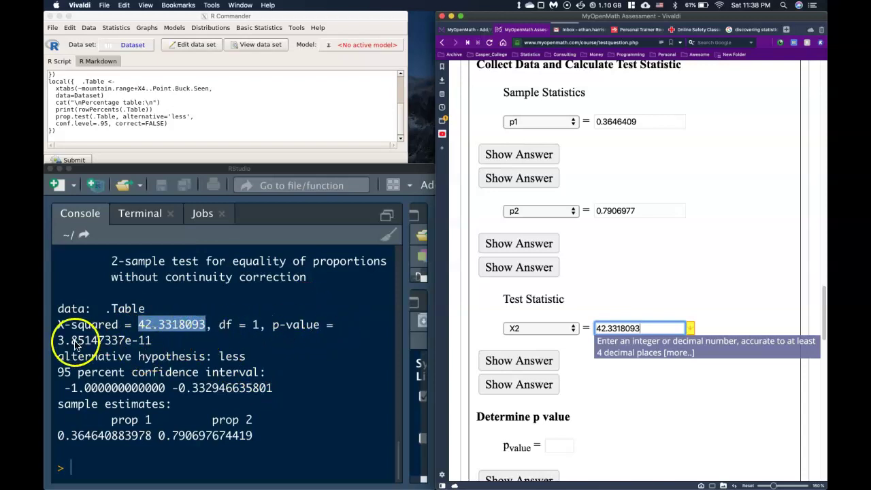
Step: Enter 0.0000 as the p value and choose < for its comparison with alpha
left_click(560, 446)
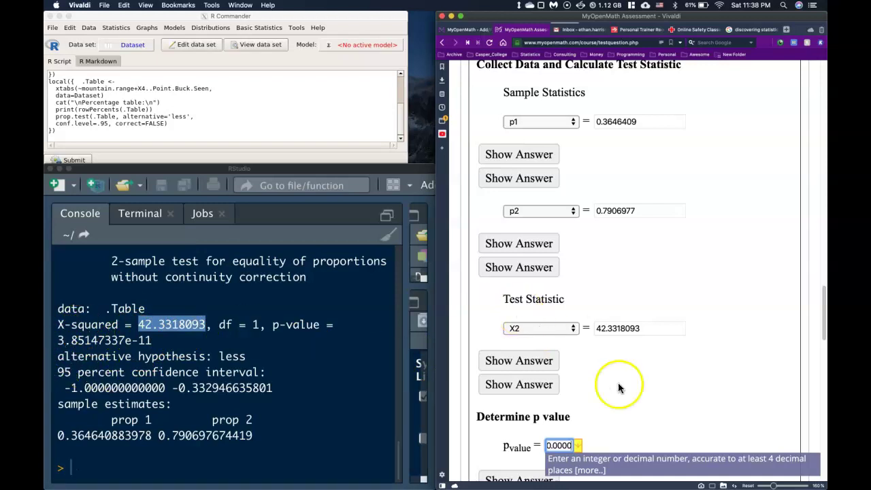
scroll(612, 401, "down", 2)
scroll(611, 402, "down", 4)
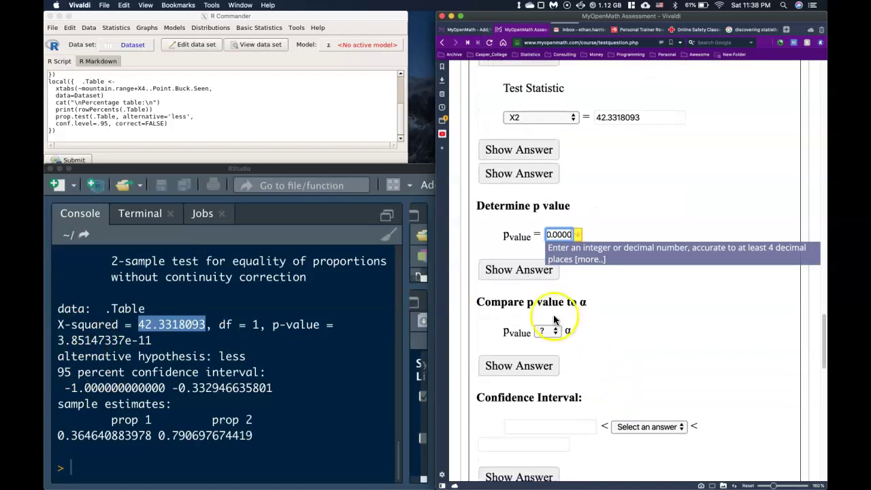
left_click(552, 333)
left_click(557, 354)
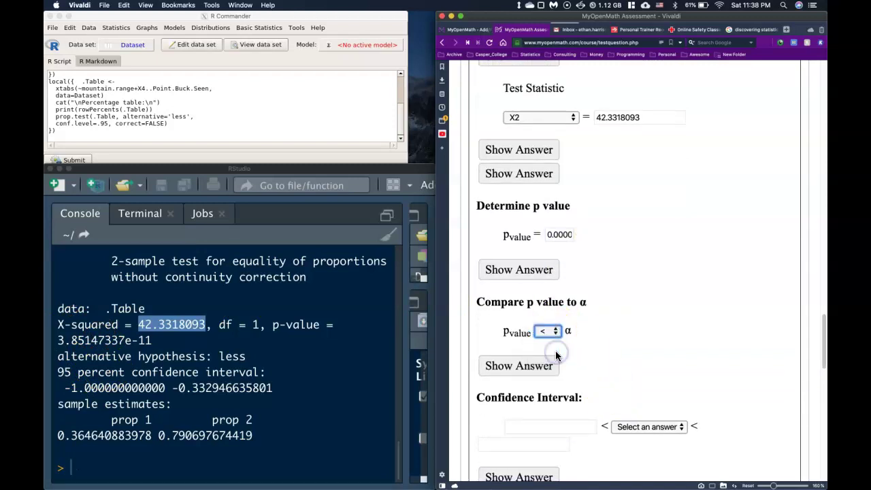
Step: Widen the browser window and copy the bounds -1.000000000000 and -0.332946635801 from the test output into the confidence interval
scroll(626, 382, "down", 3)
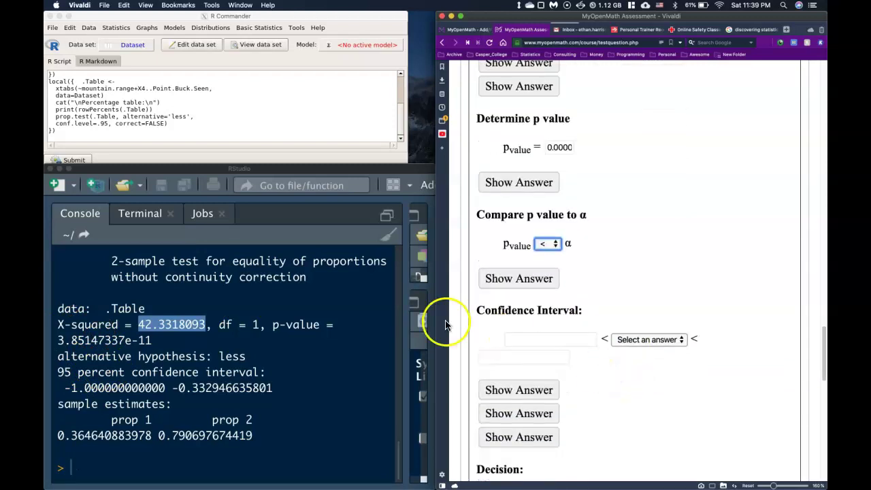
left_click_drag(436, 299, 380, 298)
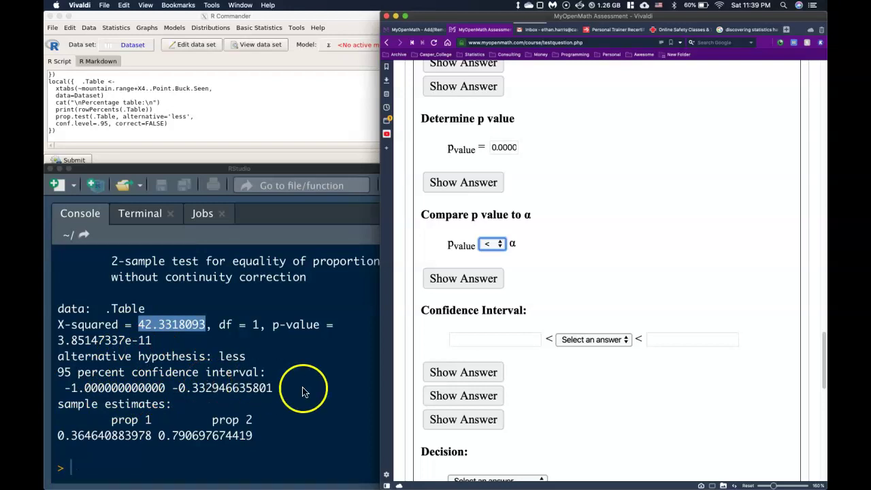
left_click(165, 389)
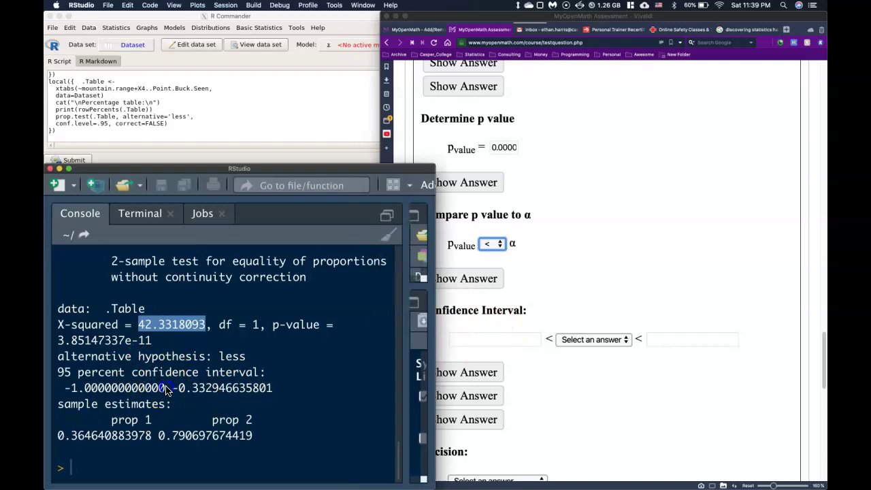
left_click(164, 388)
left_click_drag(157, 388, 53, 390)
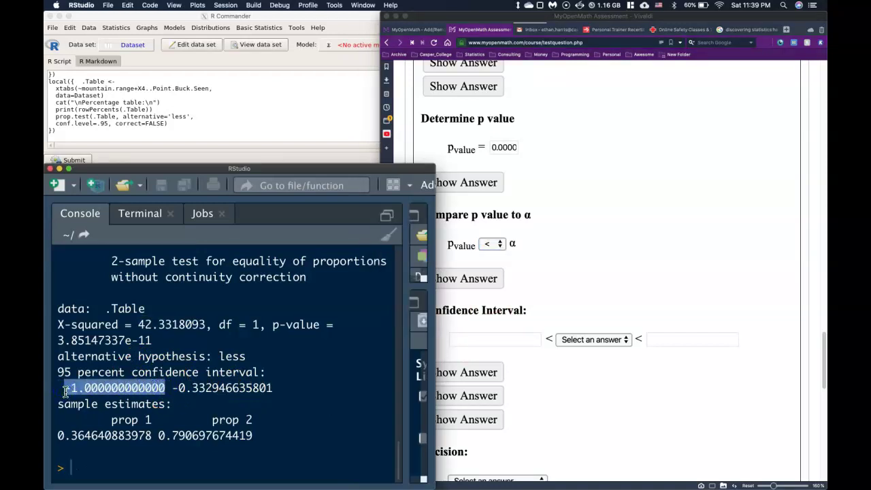
left_click(488, 339)
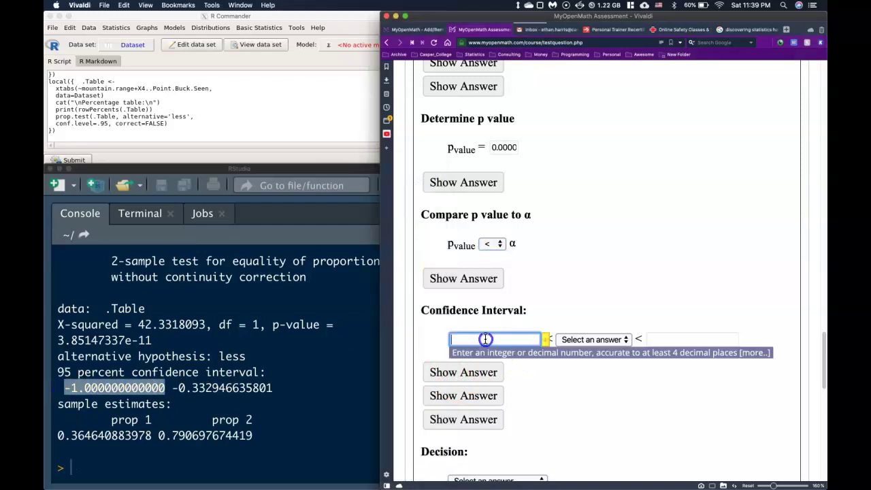
left_click(279, 388)
left_click_drag(273, 388, 174, 388)
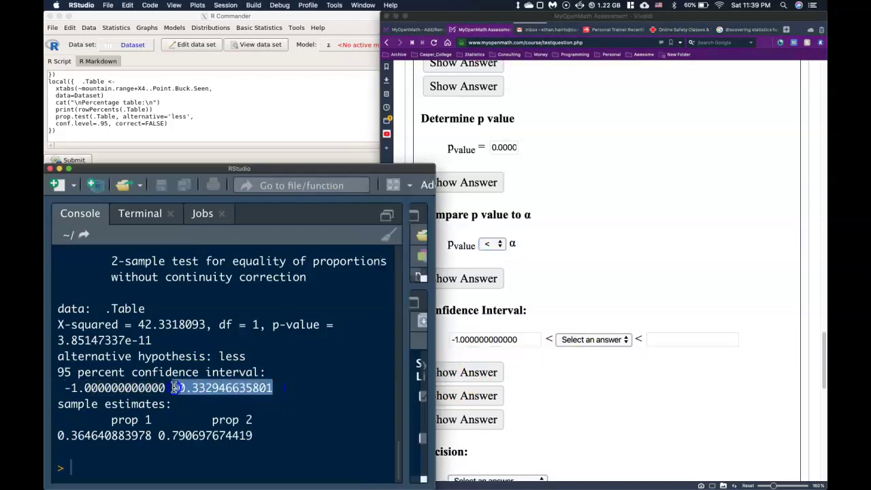
left_click(667, 339)
Step: Choose Reject the Null as the decision
scroll(569, 431, "down", 3)
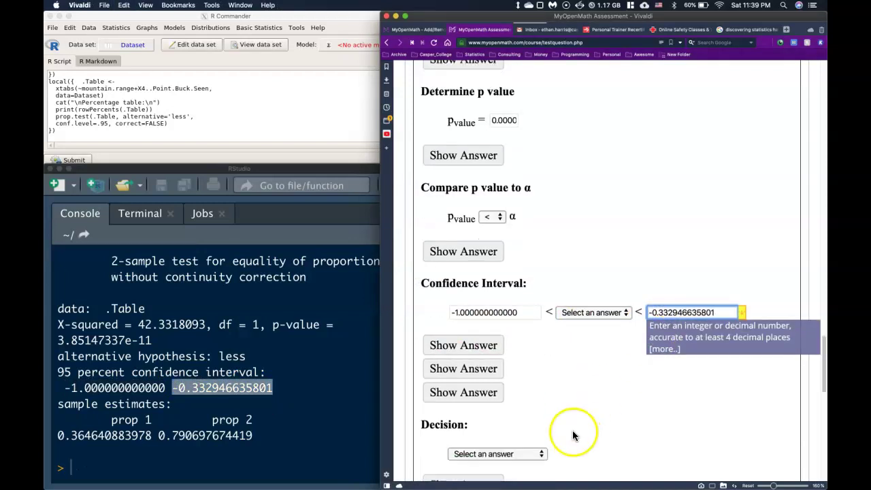
left_click(522, 398)
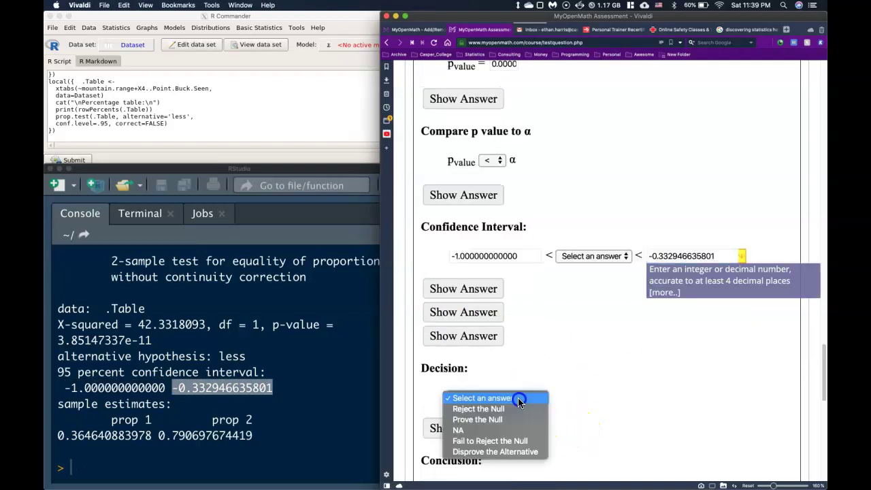
left_click(478, 409)
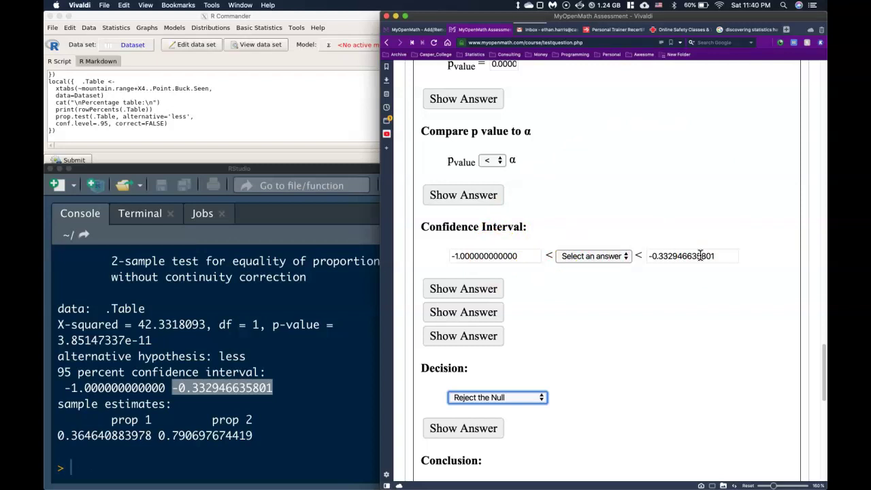
Step: Choose the sufficient-evidence conclusion stating that the Bighorns proportion is significantly less than the Snowies, and submit the answers for grading
scroll(581, 401, "down", 10)
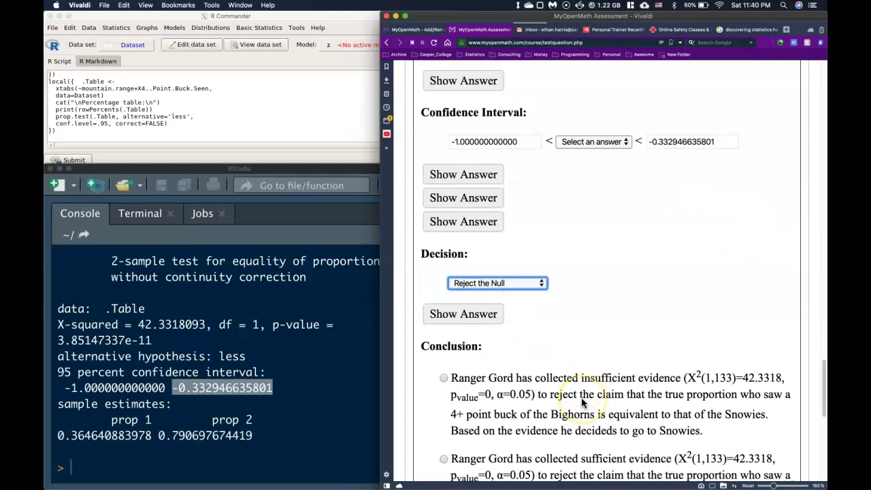
scroll(582, 402, "up", 1)
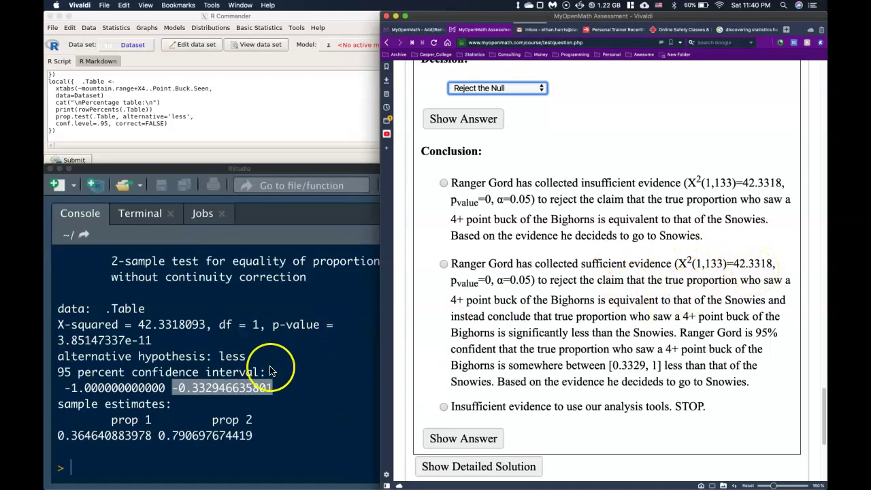
scroll(272, 369, "up", 5)
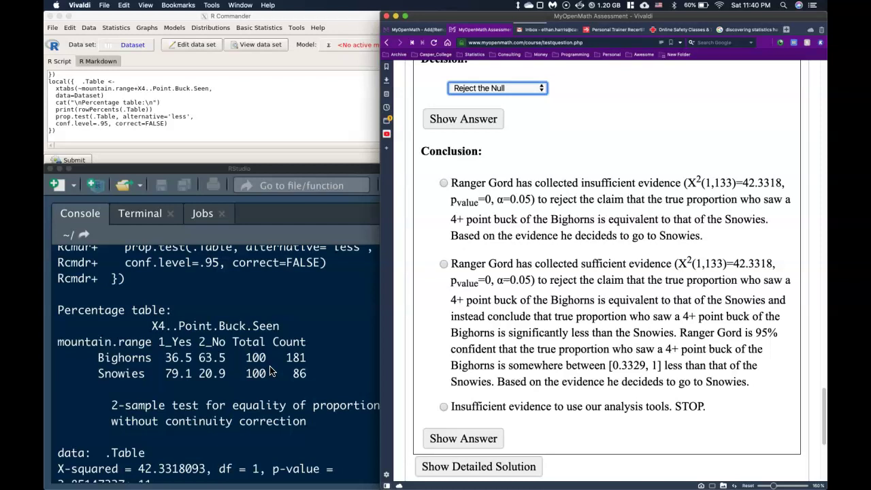
scroll(270, 369, "up", 1)
scroll(270, 370, "down", 2)
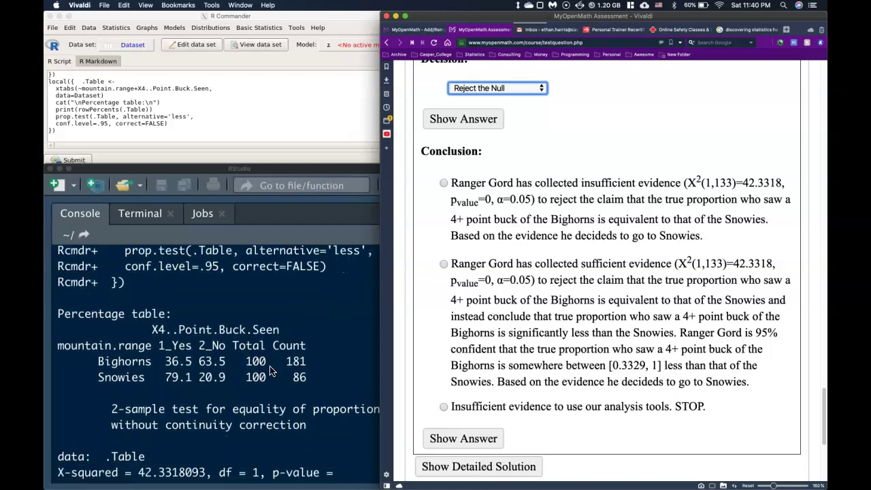
scroll(270, 369, "down", 9)
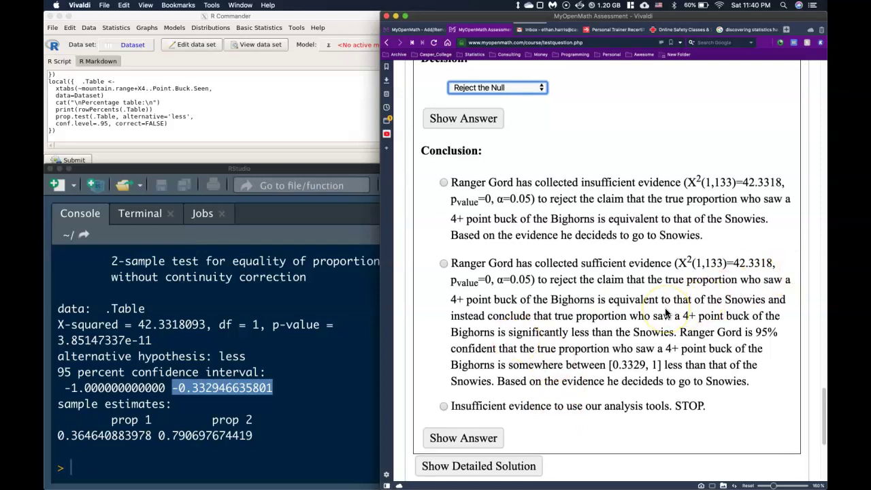
scroll(667, 314, "down", 3)
scroll(667, 313, "down", 2)
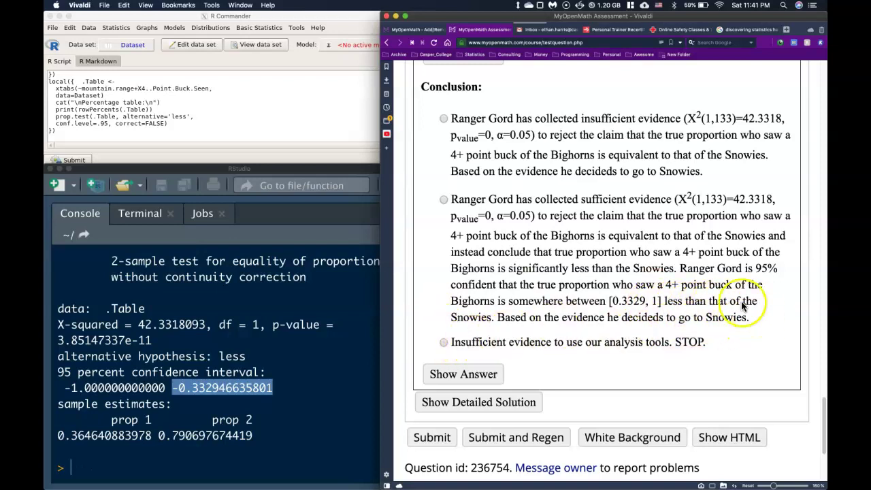
left_click(444, 199)
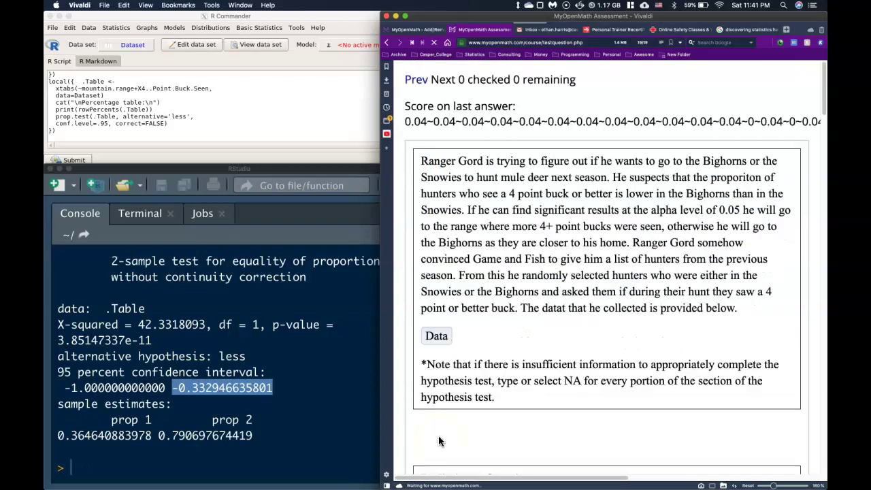
Step: Check the graded hypotheses and reveal the expected comparison sign for the alternative hypothesis
scroll(547, 317, "down", 5)
scroll(547, 316, "down", 15)
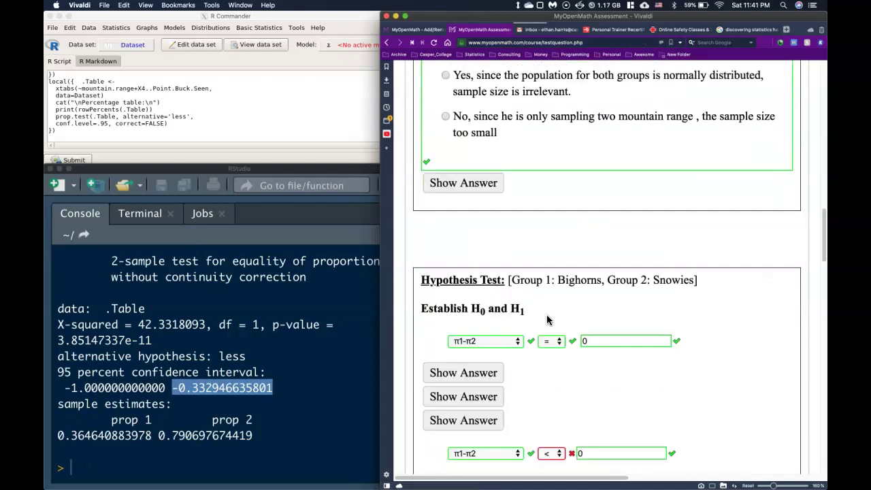
scroll(549, 320, "up", 2)
scroll(548, 320, "up", 3)
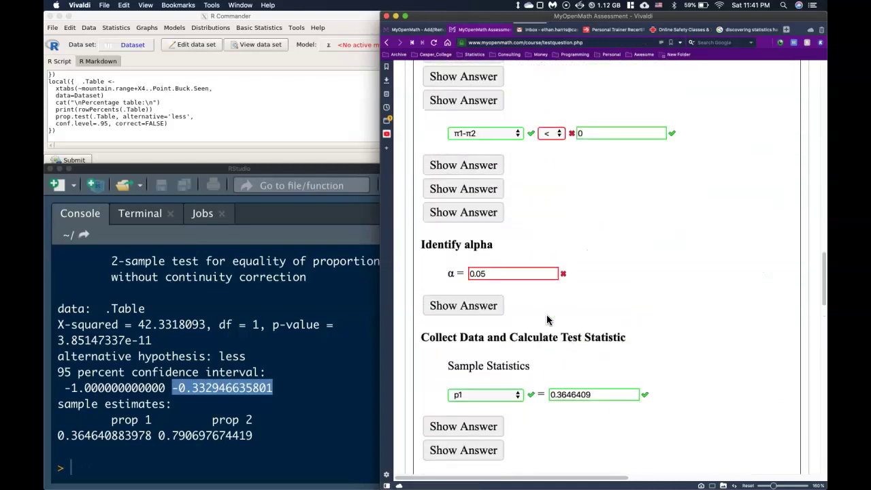
left_click(550, 227)
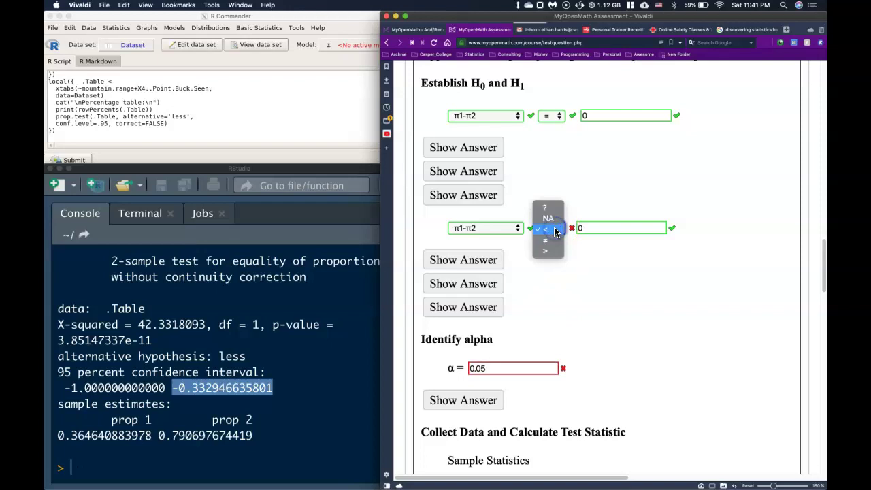
left_click(548, 230)
left_click(466, 283)
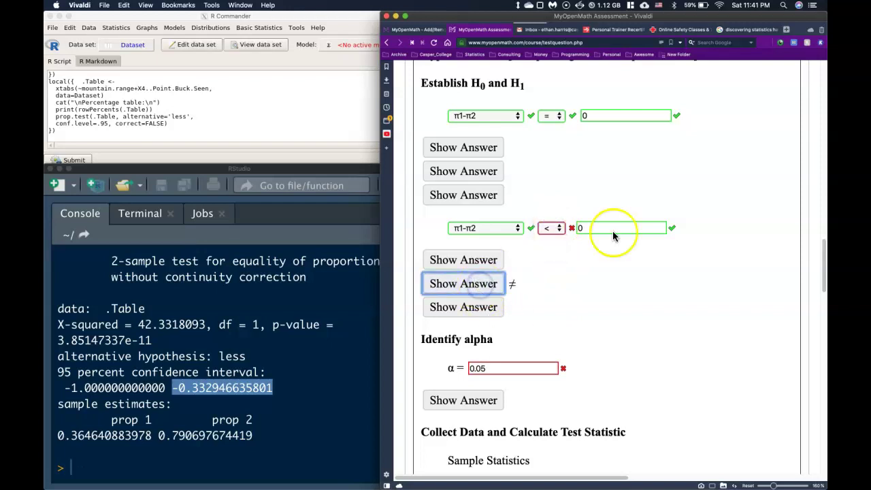
Step: Reread the problem statement against the graded hypotheses and reveal the expected answer for alpha
scroll(614, 236, "up", 15)
scroll(656, 202, "up", 5)
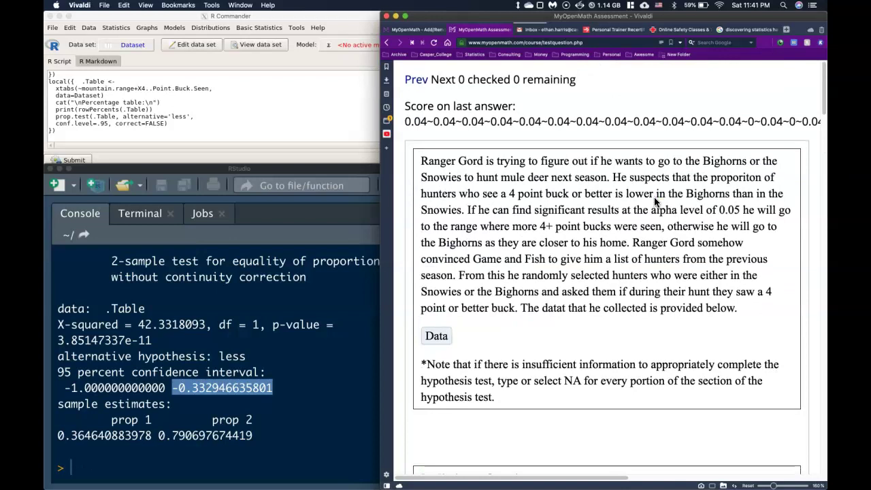
scroll(655, 203, "down", 4)
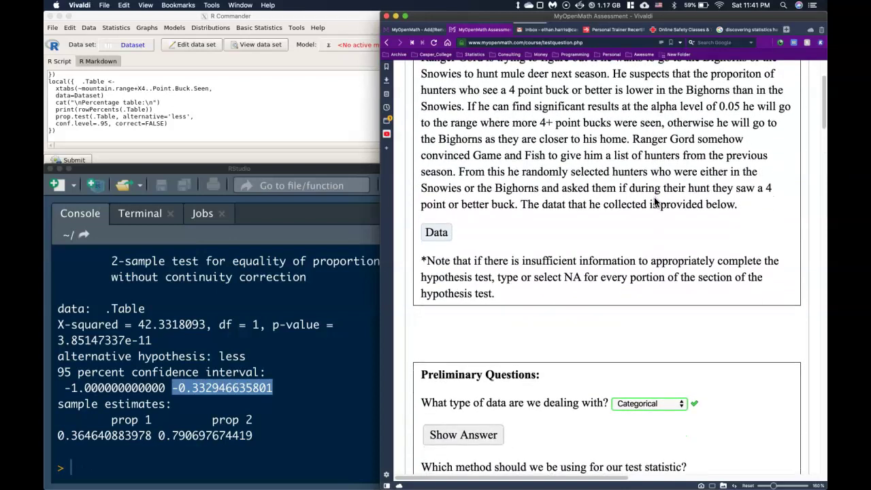
scroll(656, 203, "down", 15)
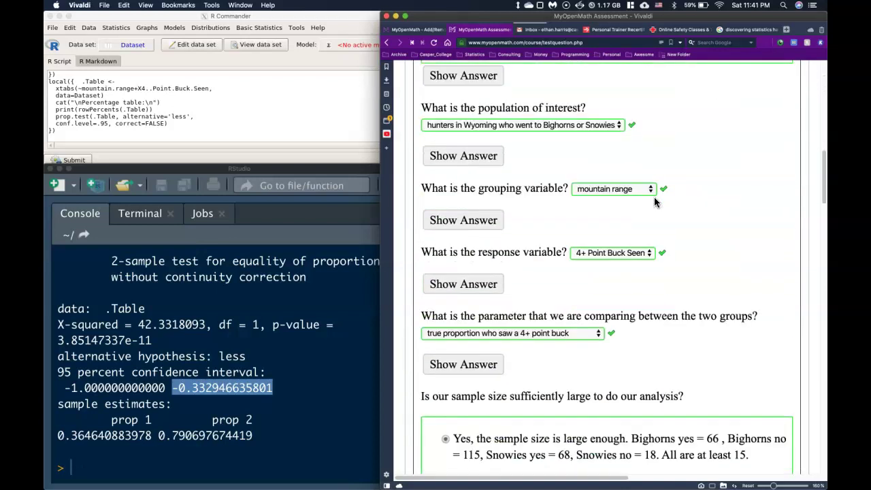
scroll(656, 202, "down", 10)
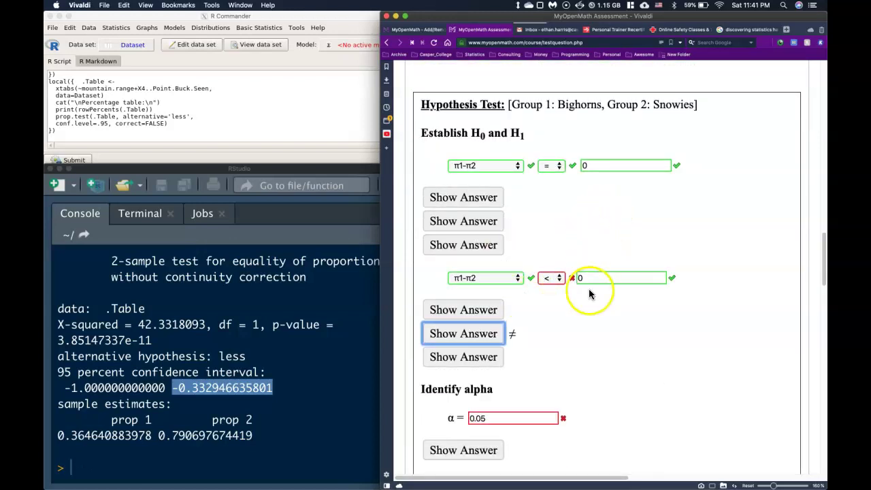
left_click(474, 448)
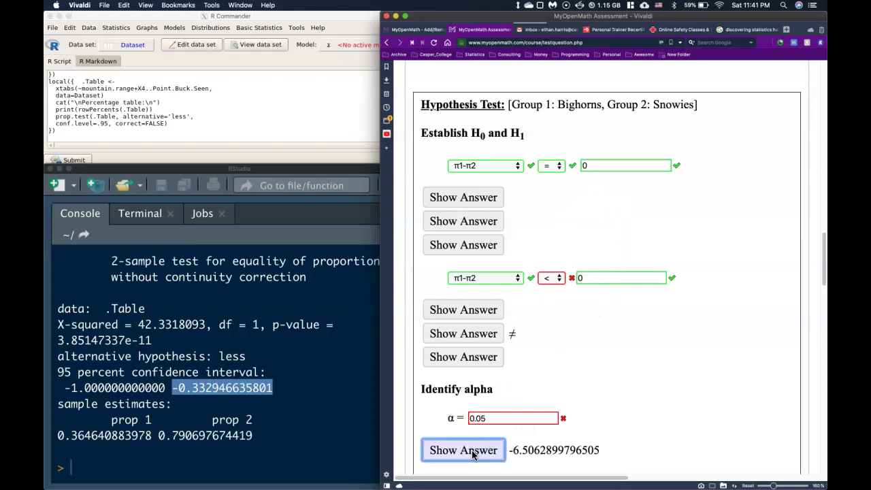
Step: Select the missing middle term of the confidence interval, reveal its expected answer and check the graded conclusion
scroll(453, 452, "down", 15)
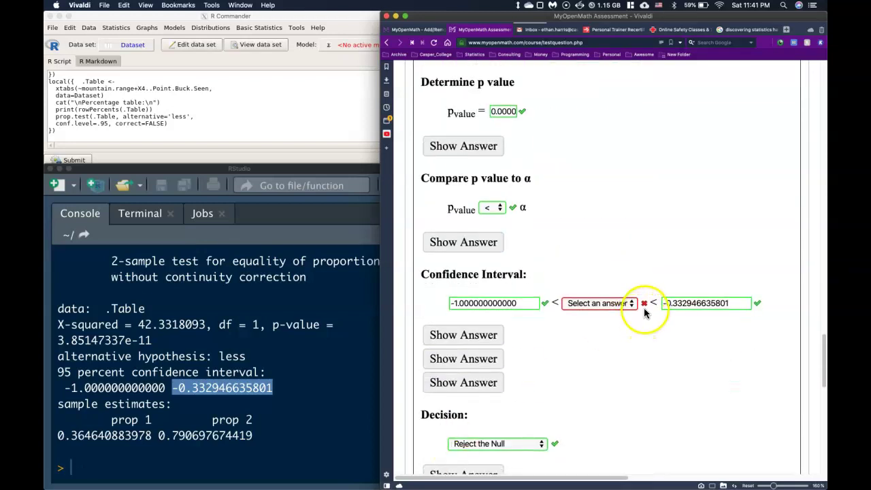
left_click(603, 303)
left_click(589, 327)
left_click(457, 359)
scroll(564, 387, "down", 5)
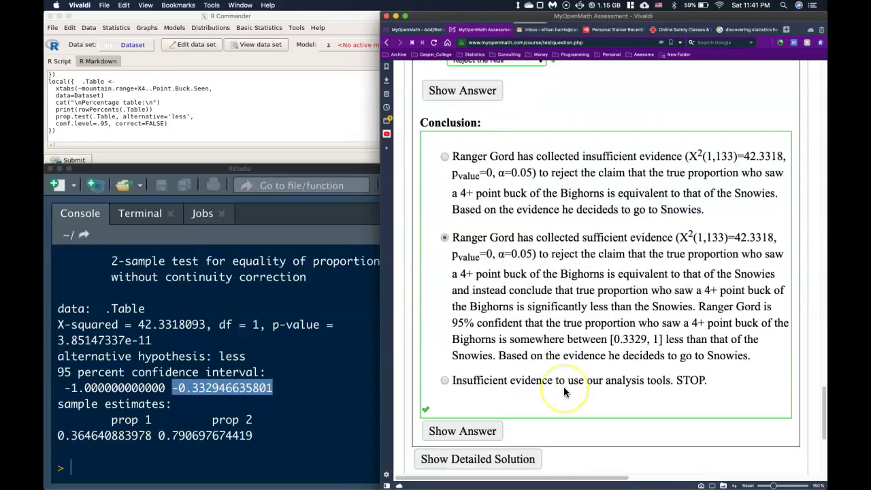
Step: Review the graded question from the hypotheses and problem statement through to the conclusion
scroll(564, 387, "up", 12)
scroll(564, 386, "up", 5)
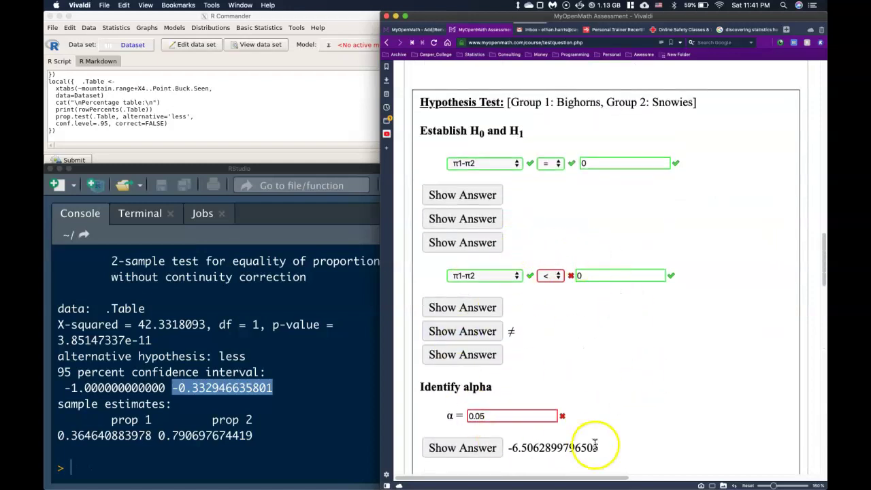
scroll(715, 306, "up", 5)
scroll(715, 305, "up", 10)
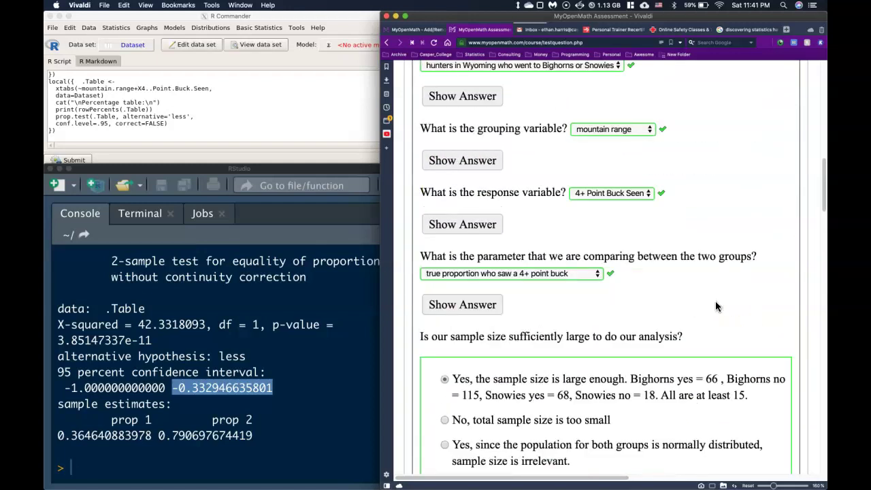
scroll(715, 306, "up", 1)
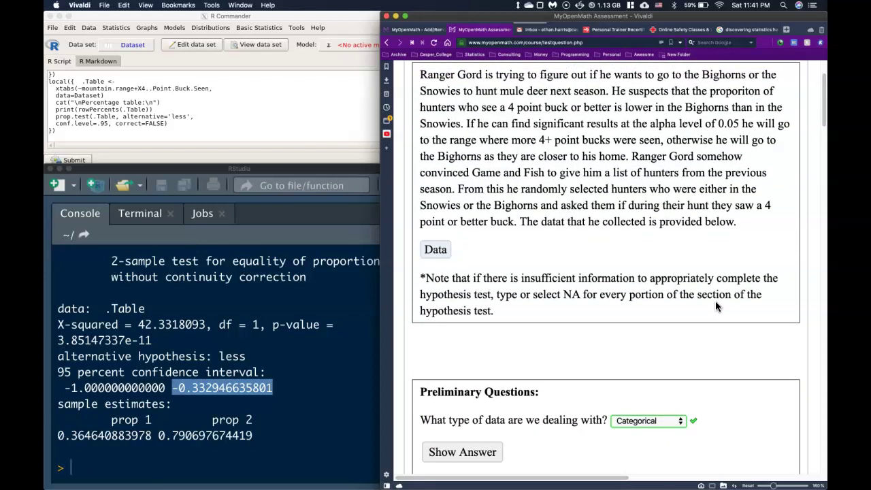
scroll(716, 303, "down", 20)
scroll(716, 305, "down", 10)
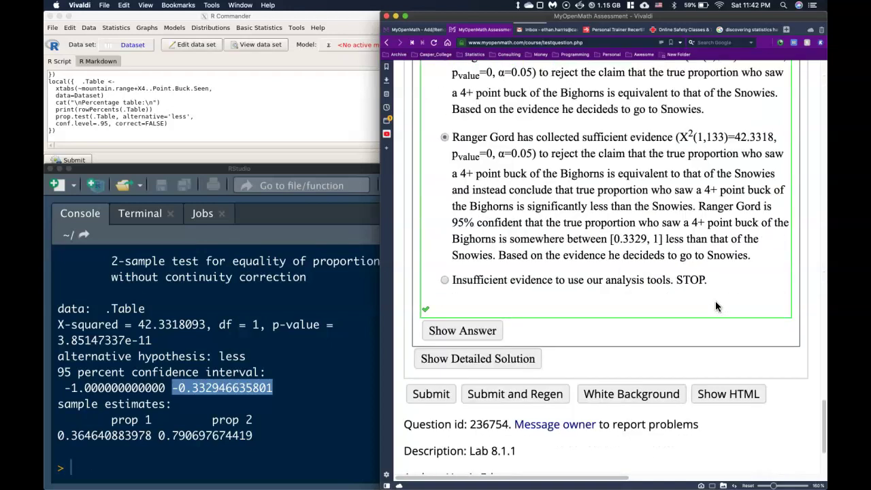